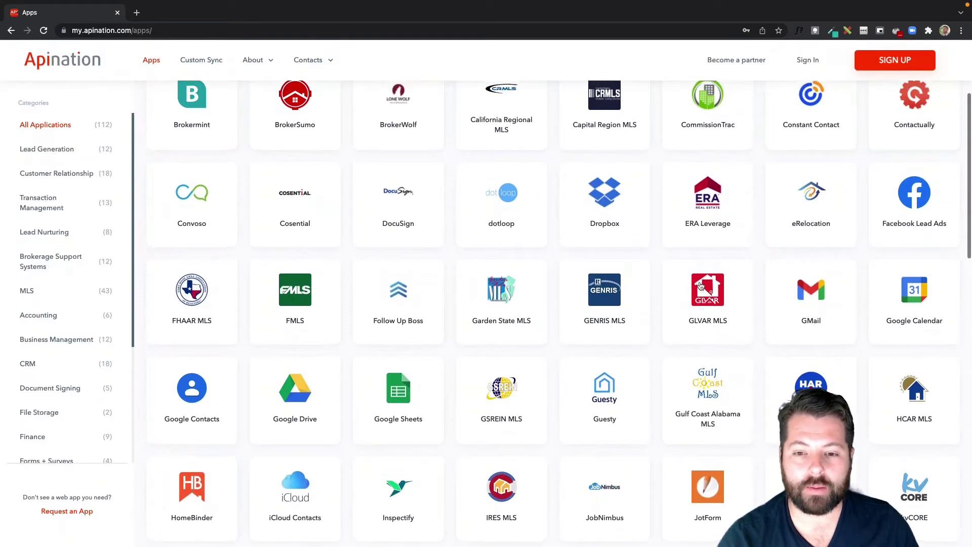
scroll(701, 286, "up", 6)
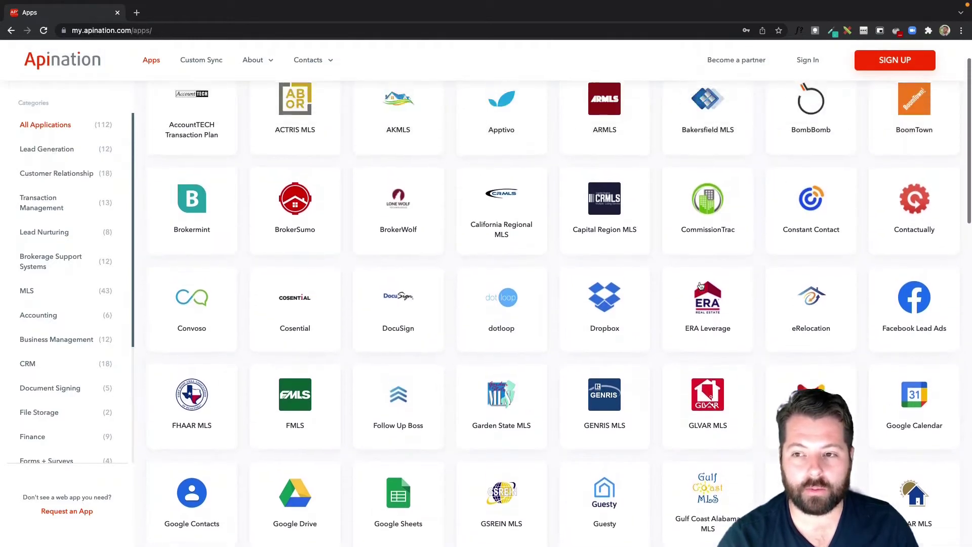
Open BoomTown's integrations and pick iCloud Contacts as its sync partner.
left_click(910, 158)
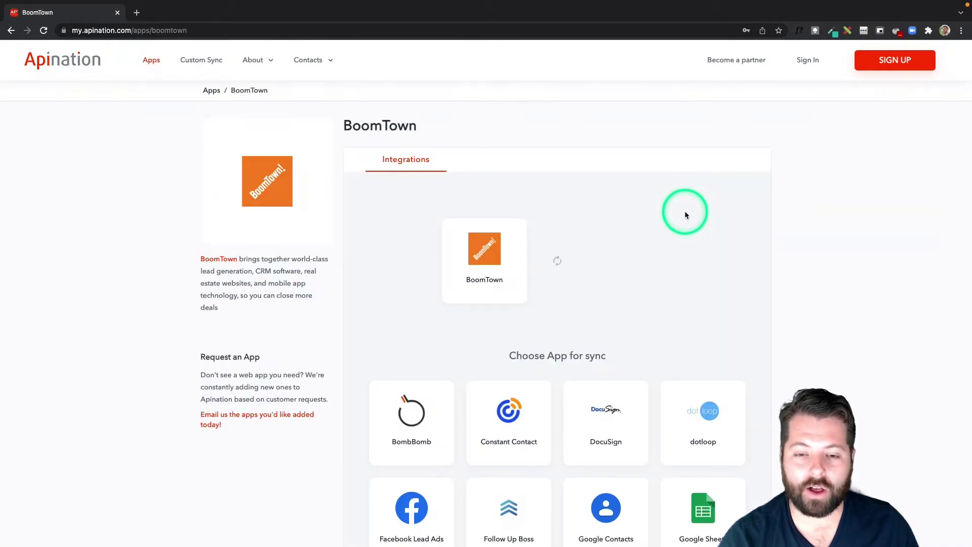
scroll(684, 212, "down", 1)
scroll(684, 211, "down", 3)
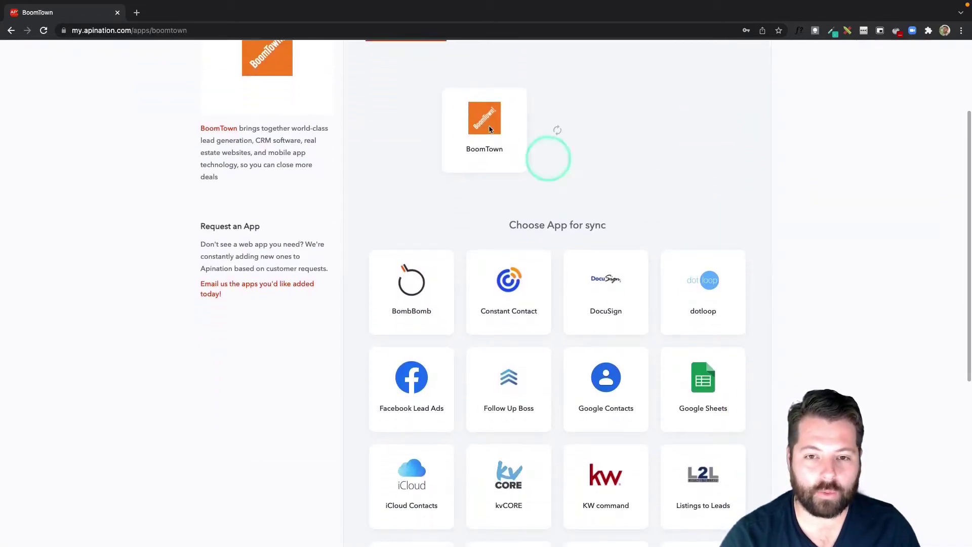
scroll(557, 191, "down", 2)
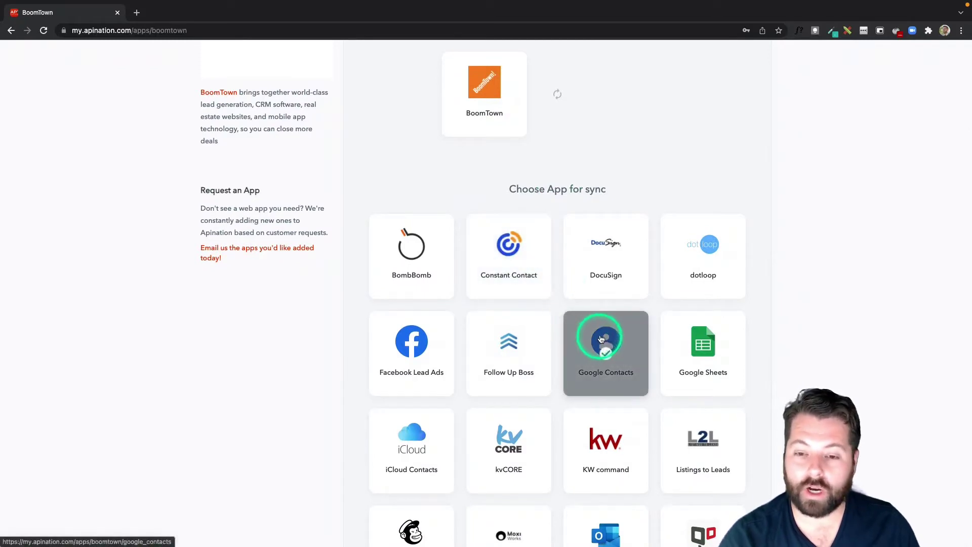
left_click(584, 357)
scroll(602, 334, "down", 1)
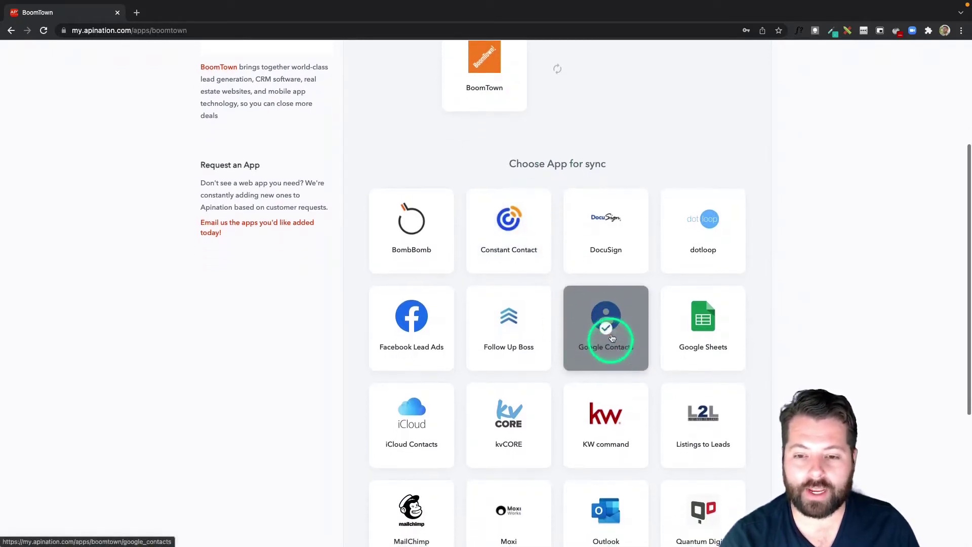
scroll(601, 339, "down", 3)
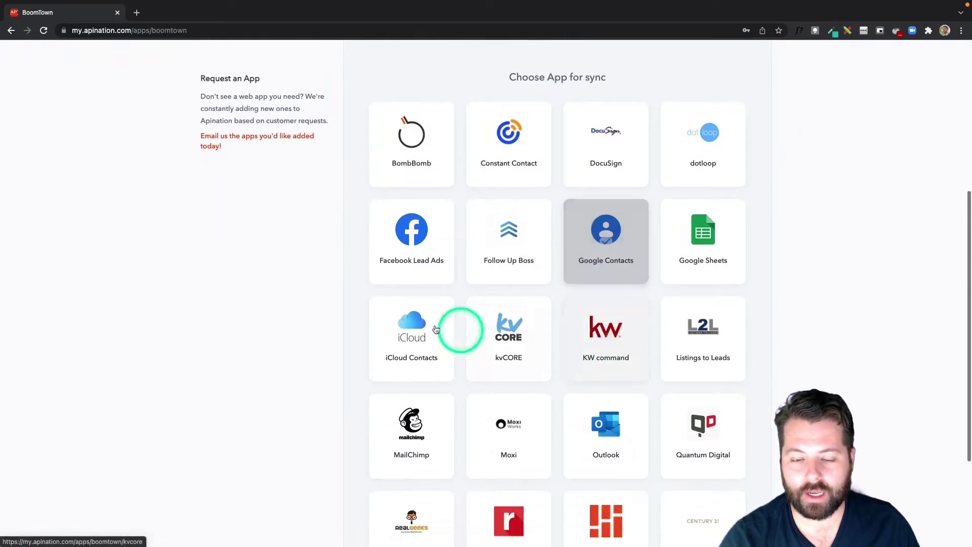
left_click(415, 332)
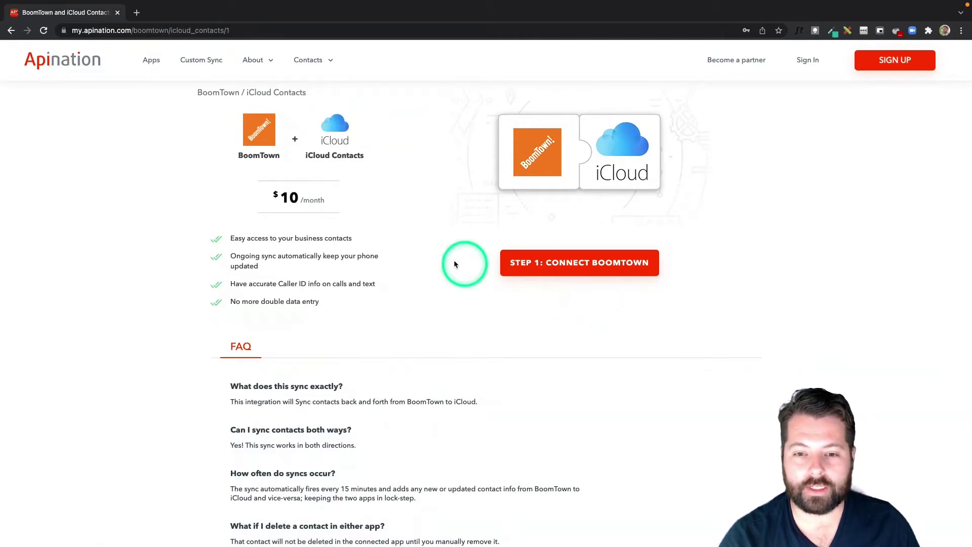
Connect the BoomTown account, then open the iCloud Contacts account connection form.
left_click(576, 268)
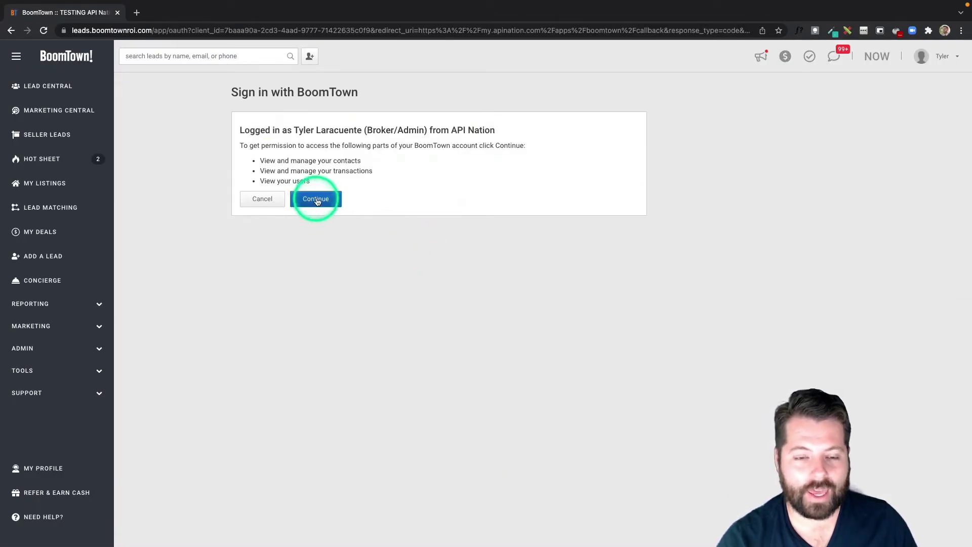
left_click(318, 201)
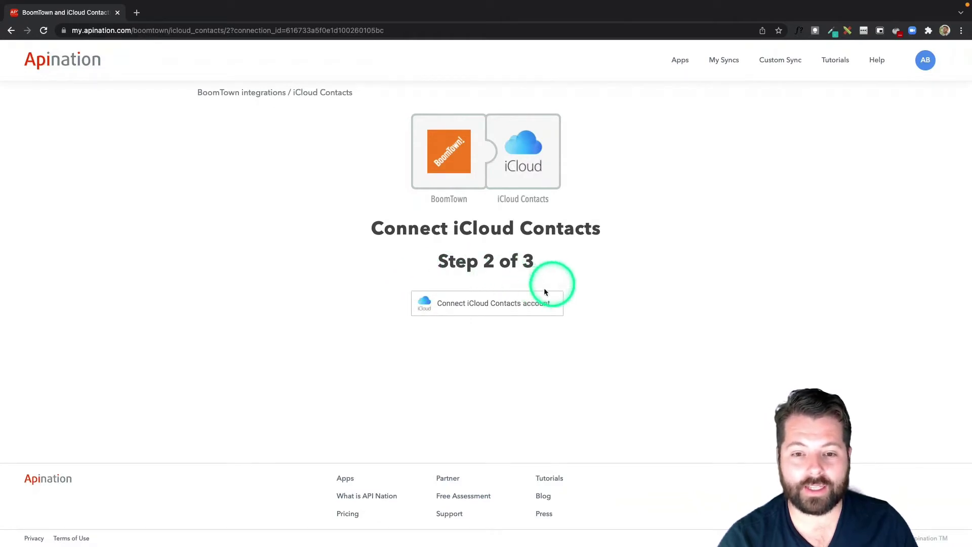
left_click(512, 302)
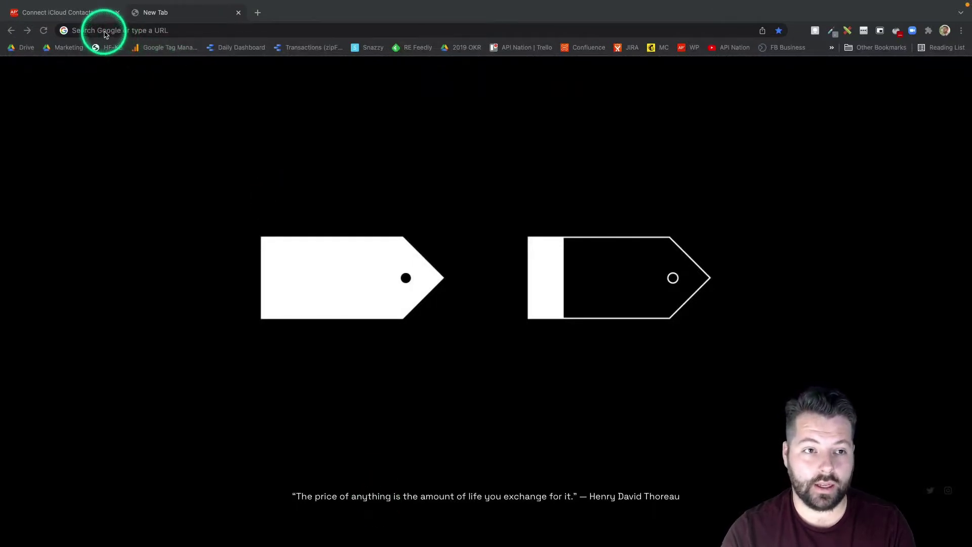
Load the Apple ID website in the new tab.
left_click(106, 34)
type("appleid.apple.com")
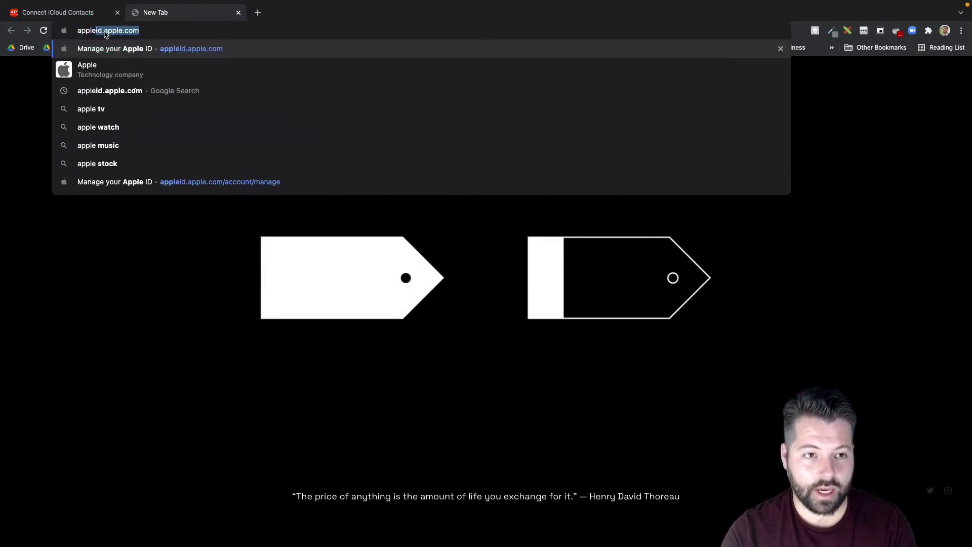
key("Return")
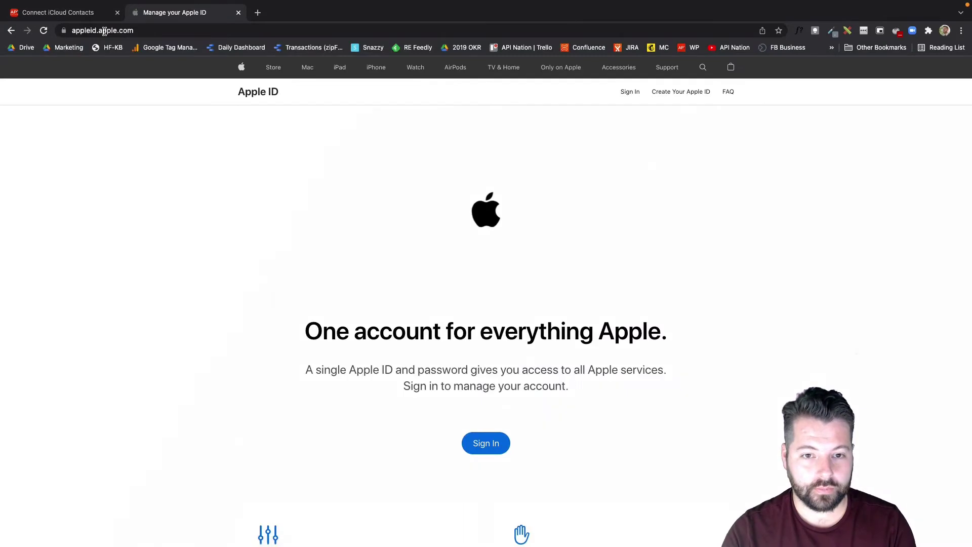
Sign in to the Apple ID, allowing the device alert and entering the verification code.
left_click(486, 442)
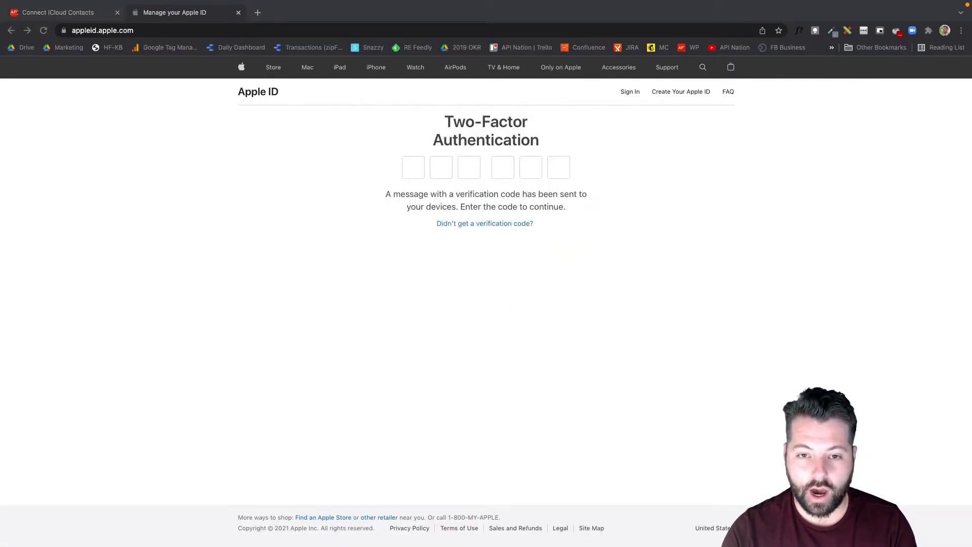
left_click_drag(534, 546, 540, 319)
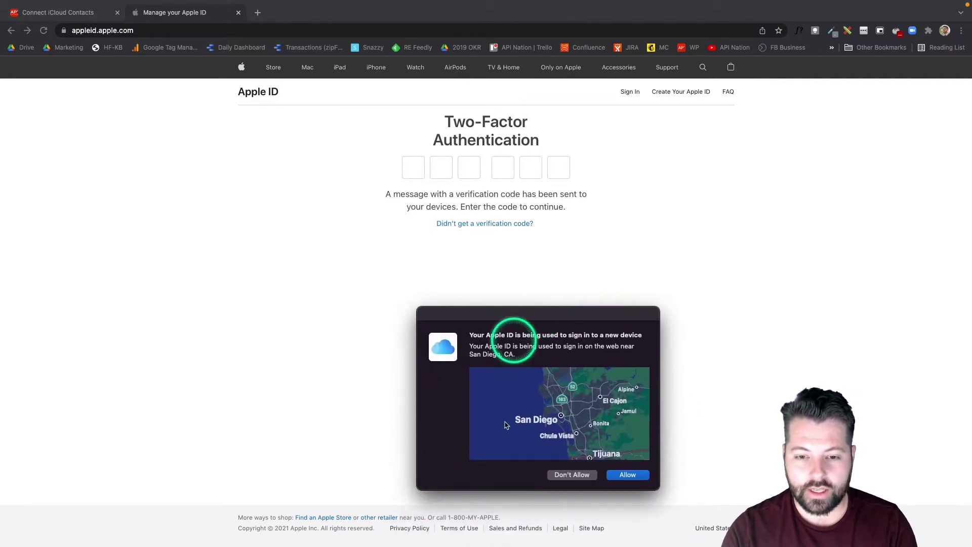
left_click(637, 479)
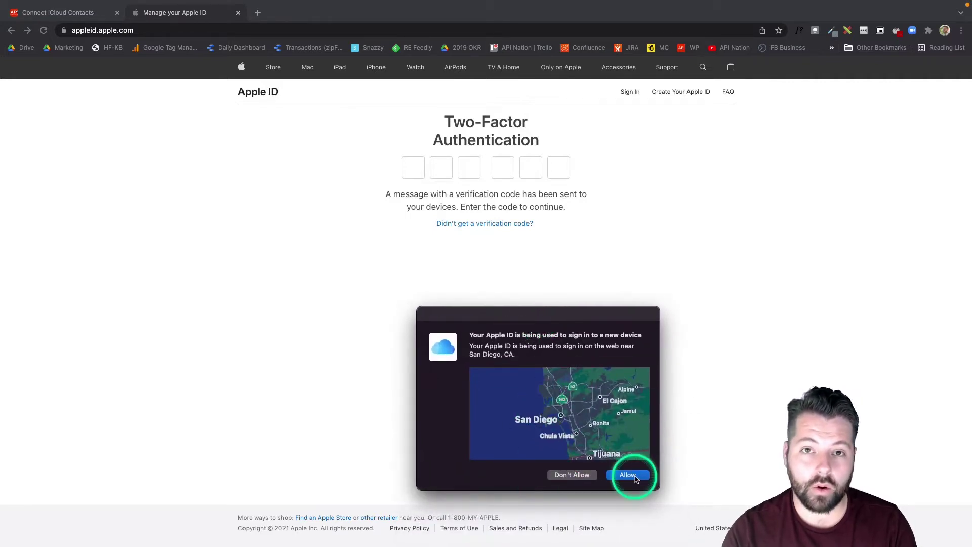
left_click(634, 478)
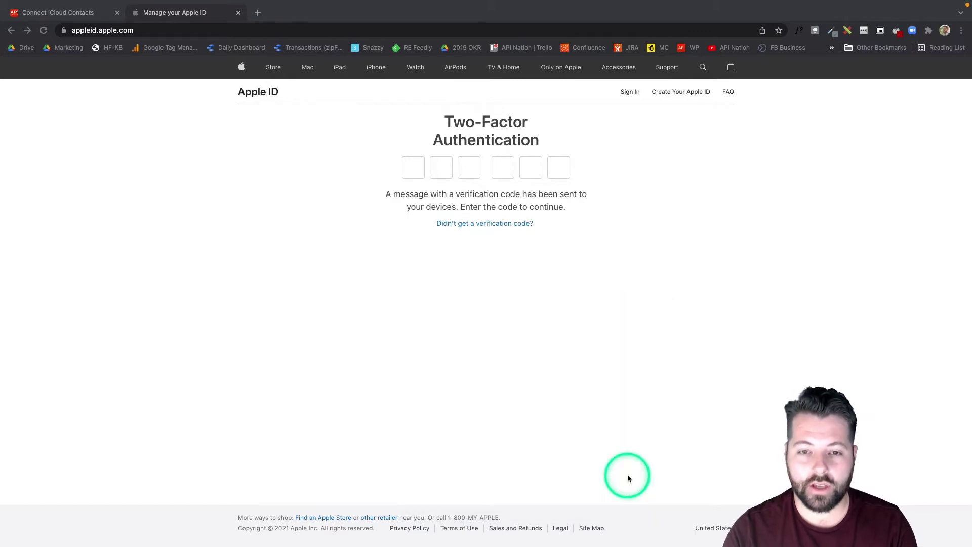
left_click(479, 308)
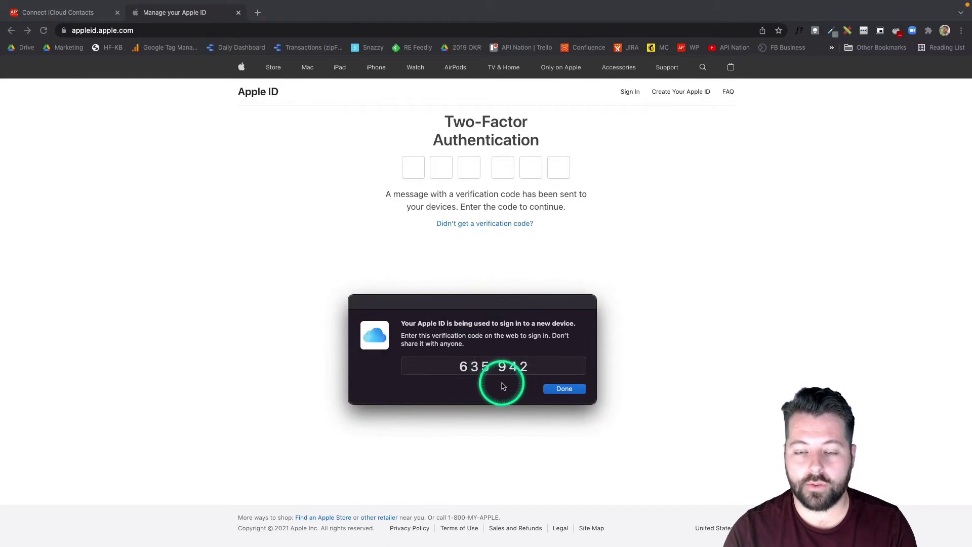
left_click(418, 170)
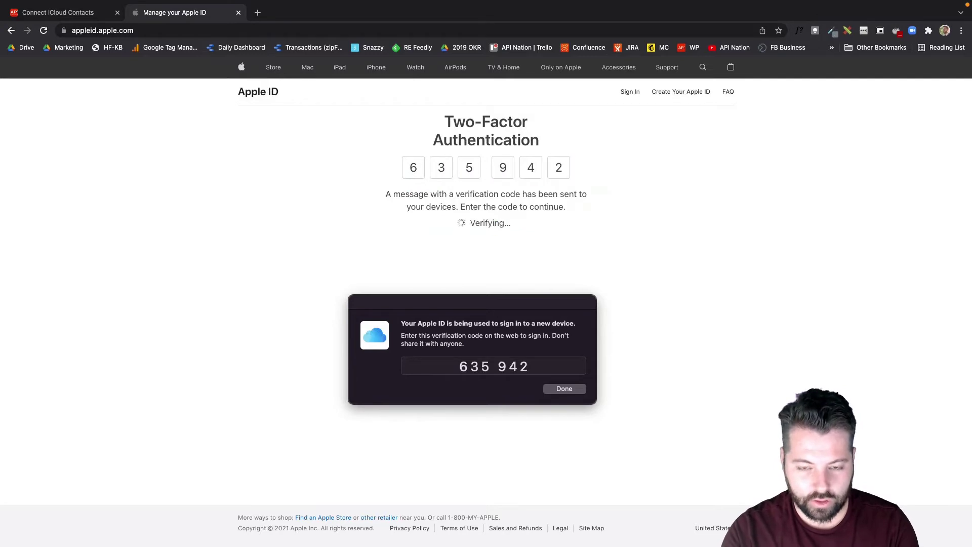
left_click(568, 389)
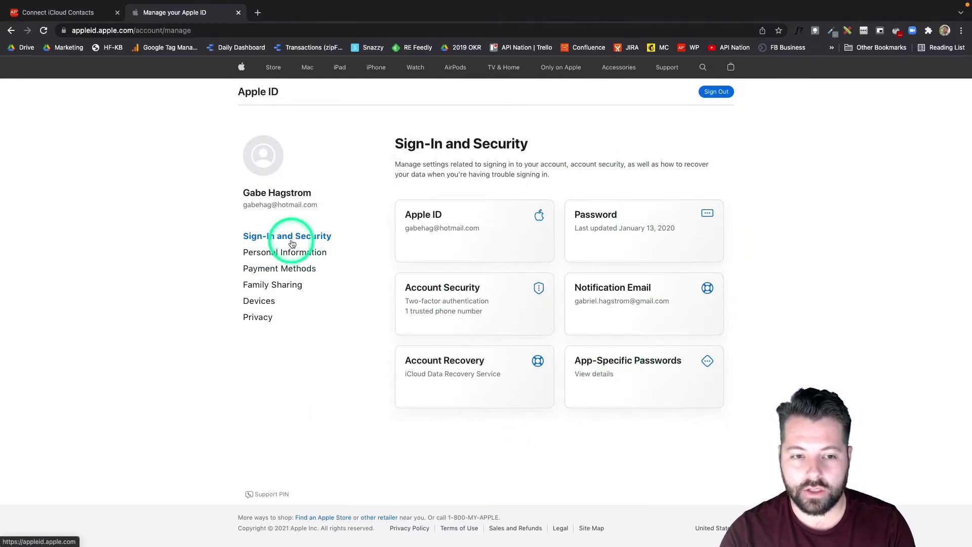
Generate an app-specific password labelled API Nation, copy it, and close its window.
left_click(639, 363)
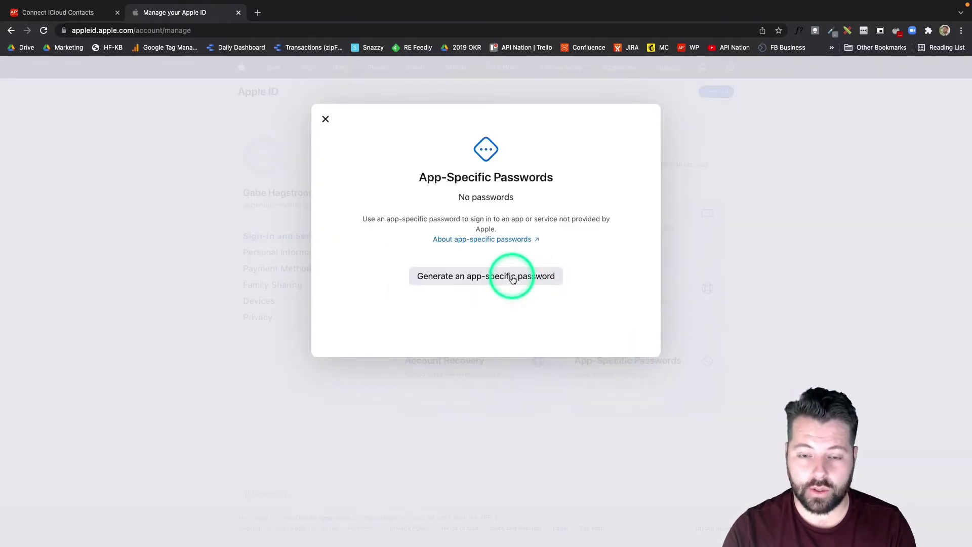
left_click(512, 279)
left_click(466, 250)
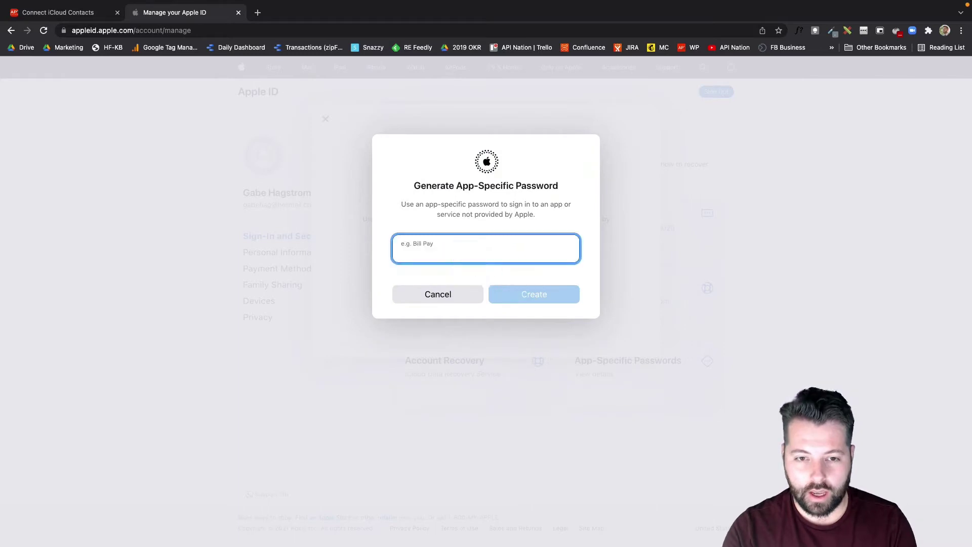
type("API Nation")
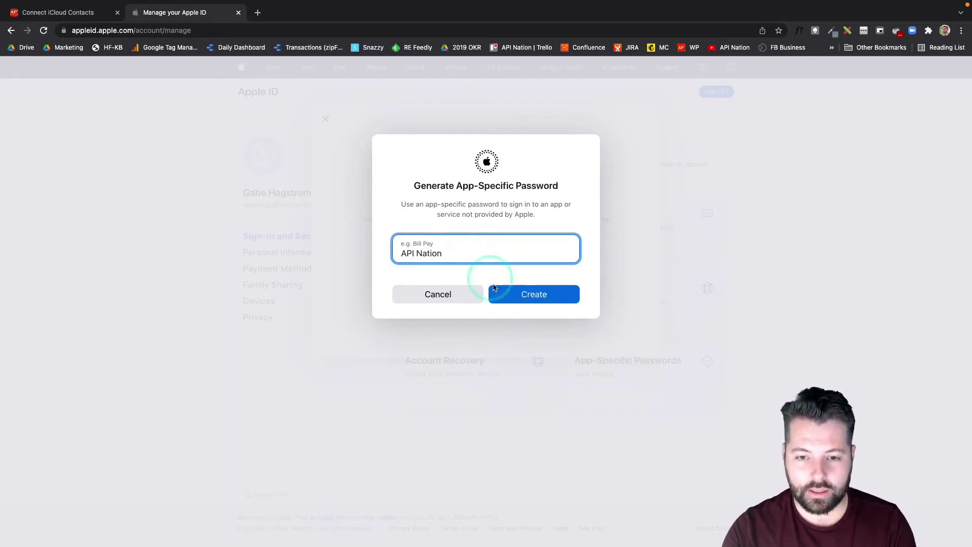
left_click(505, 292)
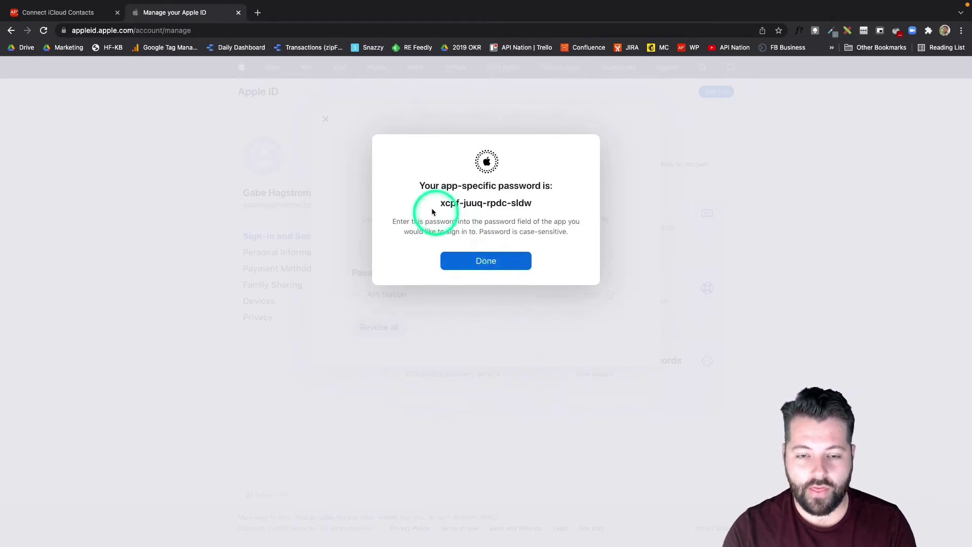
triple_click(538, 205)
key("super+c")
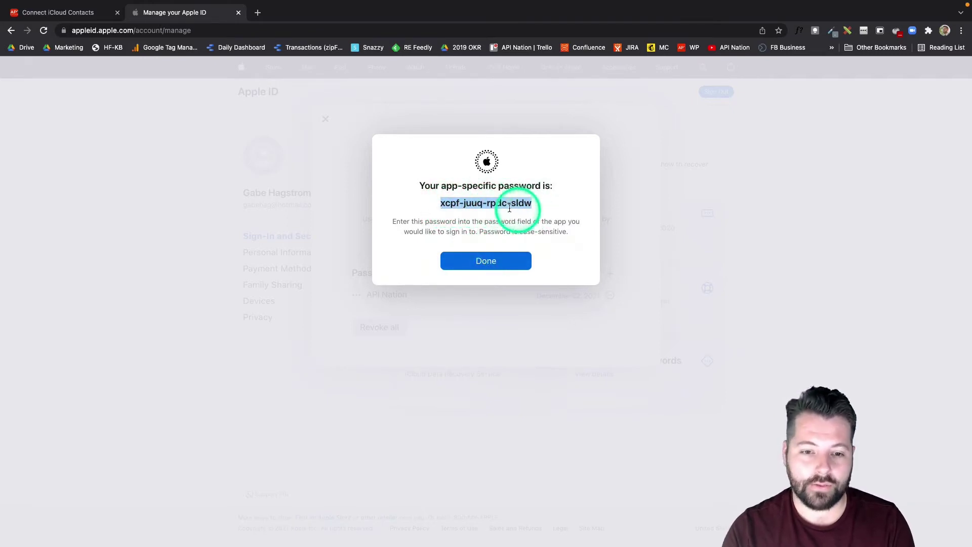
left_click(490, 262)
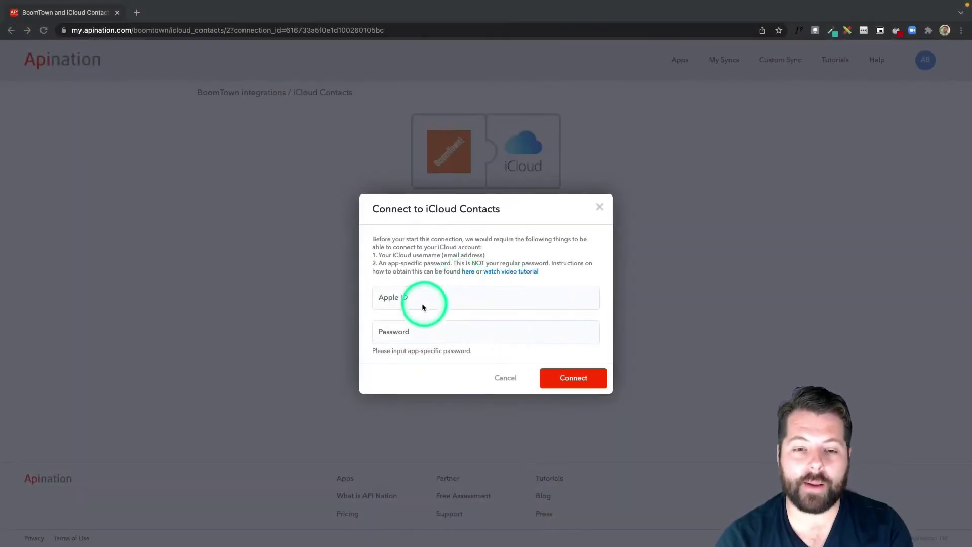
Connect iCloud Contacts using the Apple ID e-mail and the pasted app-specific password.
left_click(417, 299)
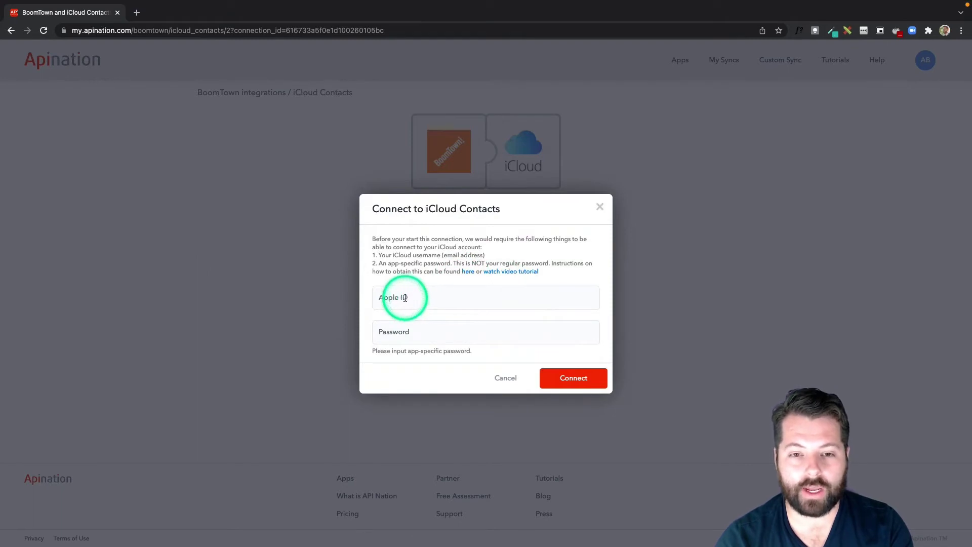
left_click(405, 298)
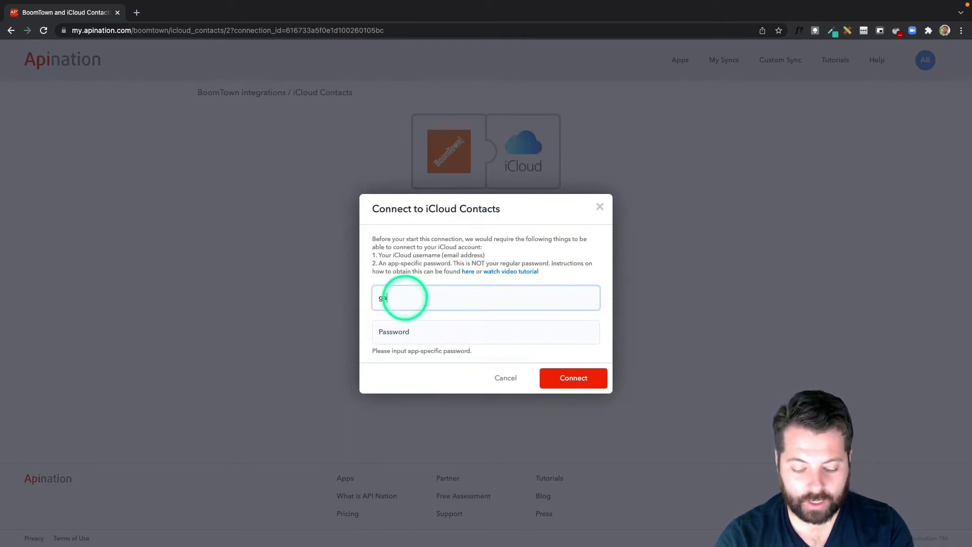
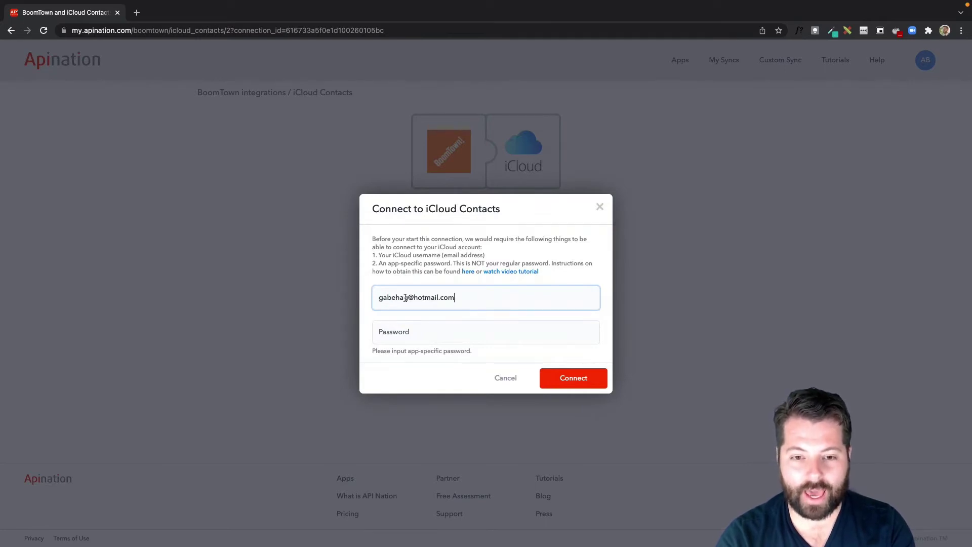
left_click(391, 327)
key("super+v")
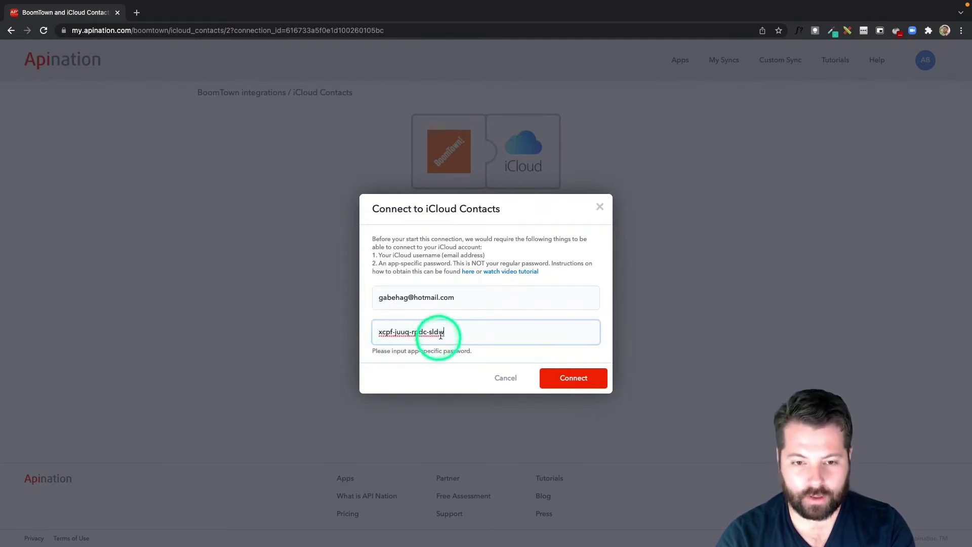
left_click(585, 383)
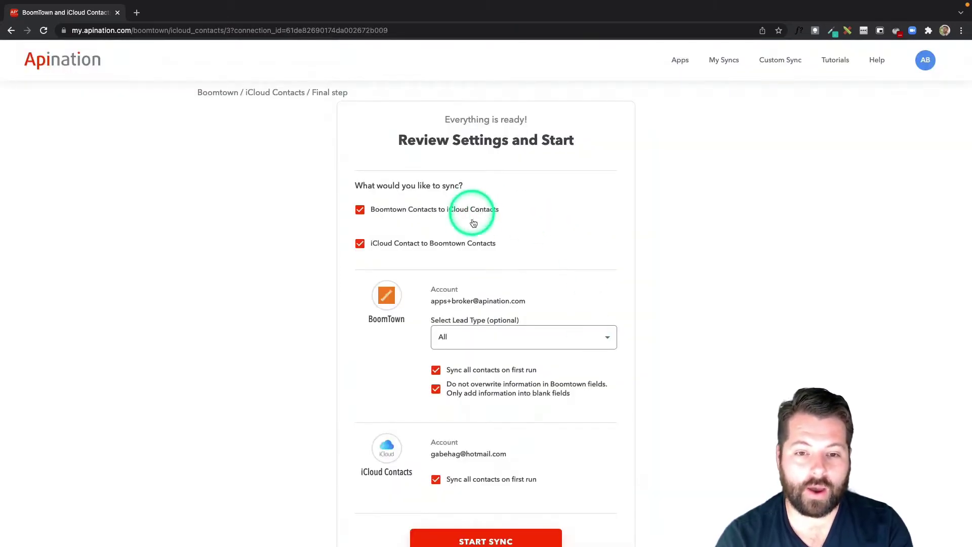
Keep the BoomTown lead type set to All.
scroll(476, 247, "down", 1)
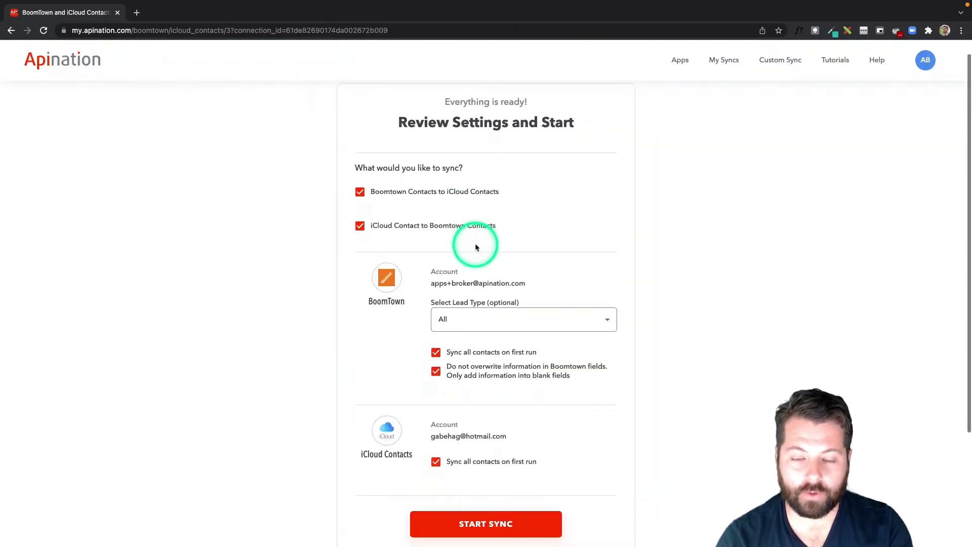
scroll(474, 245, "down", 1)
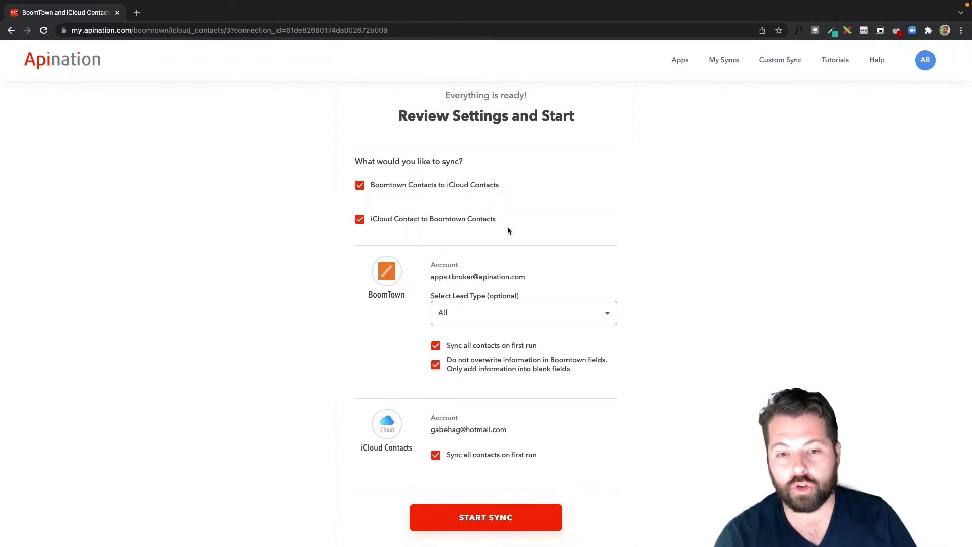
scroll(515, 257, "down", 3)
left_click(507, 245)
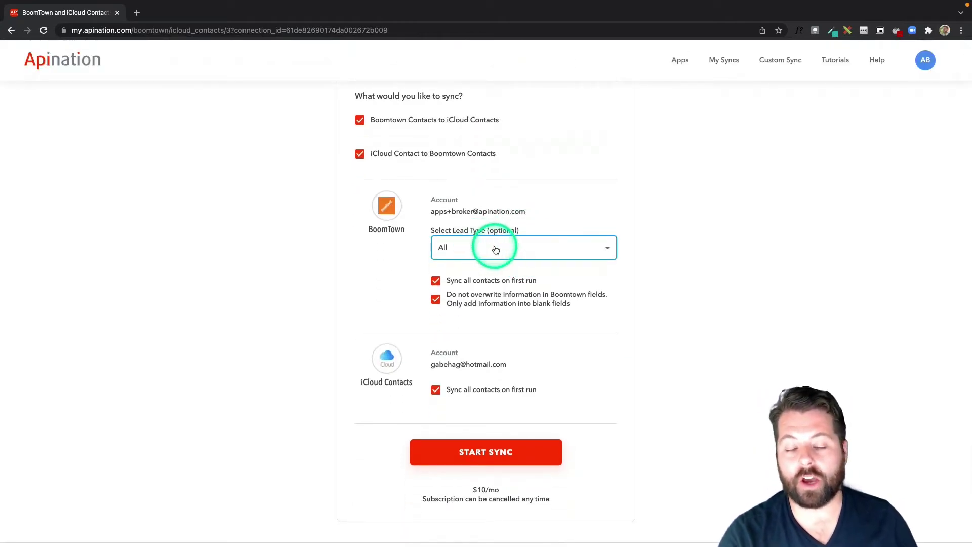
left_click(506, 248)
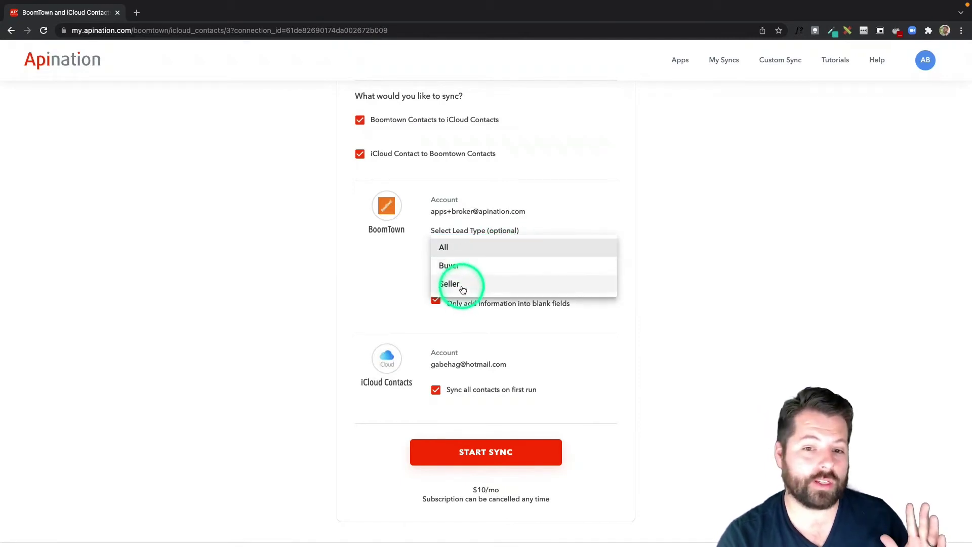
left_click(664, 268)
Leave Do not overwrite enabled and uncheck iCloud's Sync all contacts on first run.
scroll(452, 247, "down", 1)
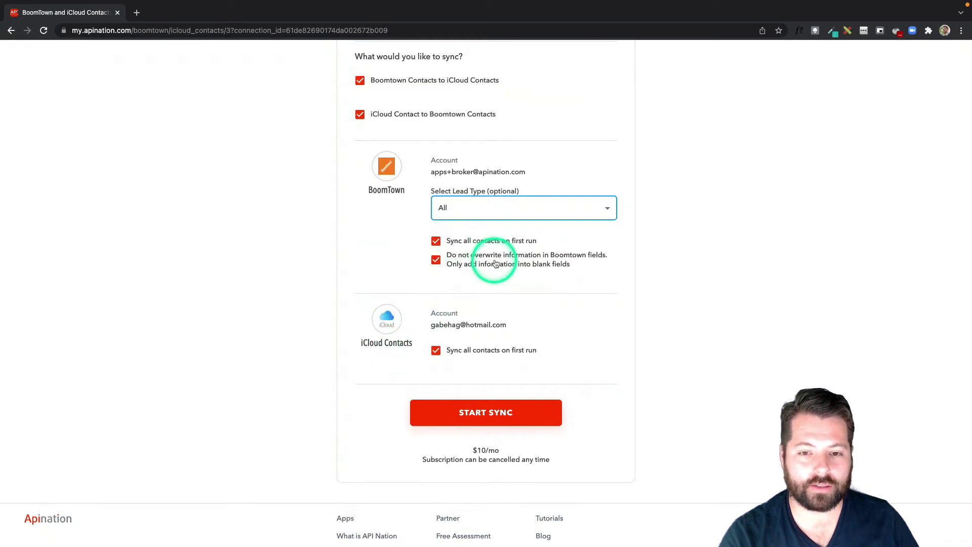
scroll(495, 261, "down", 1)
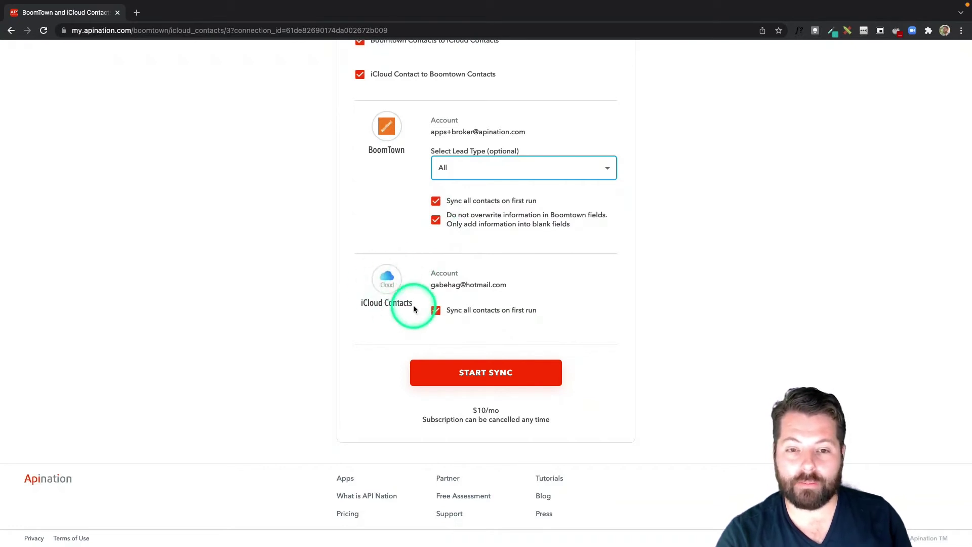
left_click(437, 222)
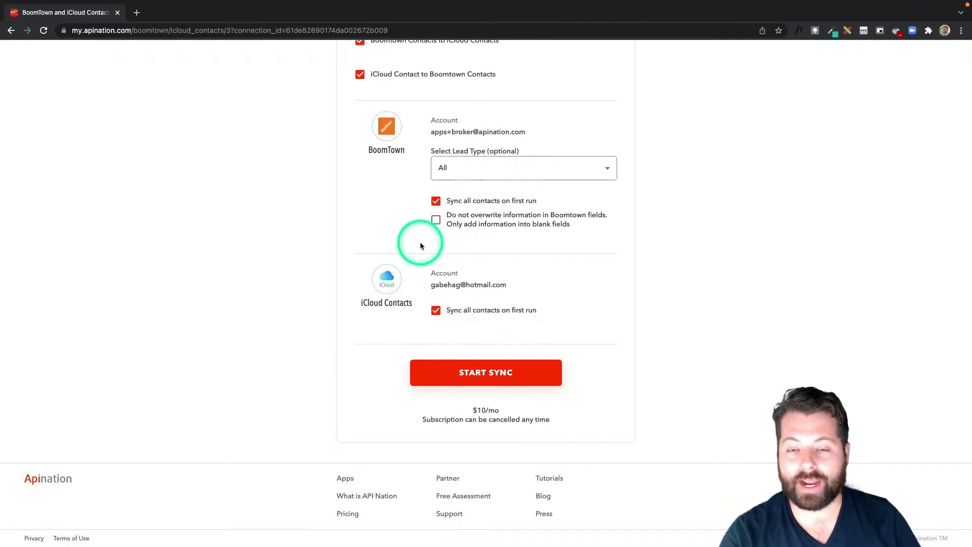
left_click(437, 221)
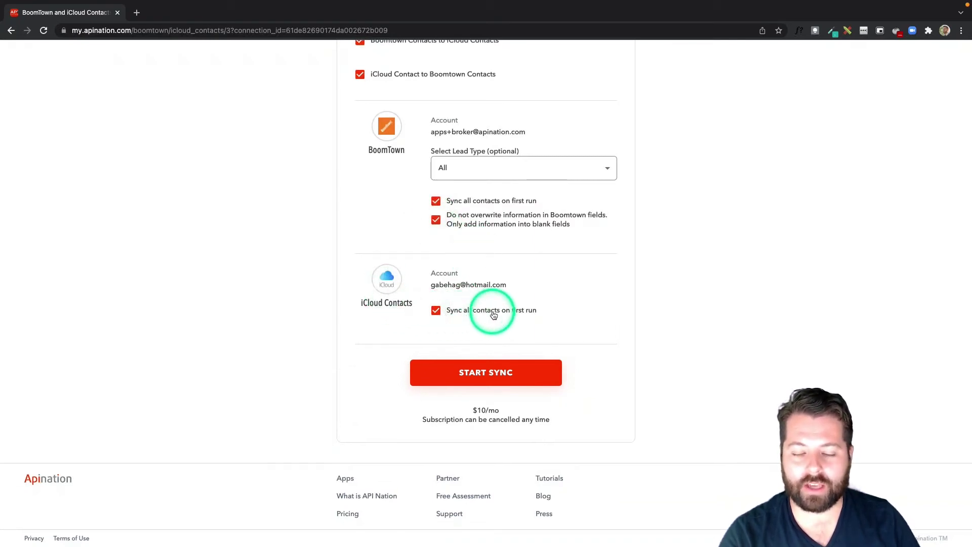
left_click(438, 313)
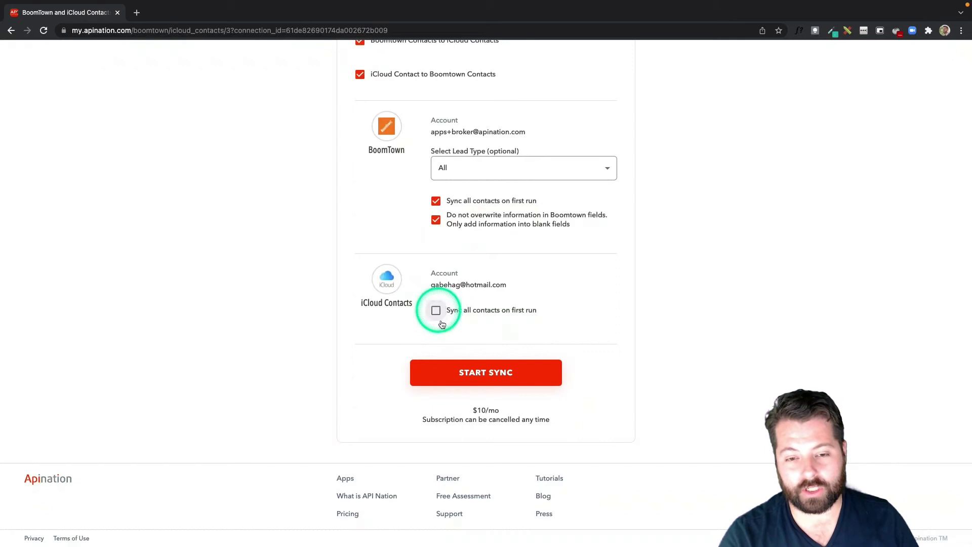
Start the sync and open the BoomTown to iCloud Contacts workflow settings.
left_click(460, 374)
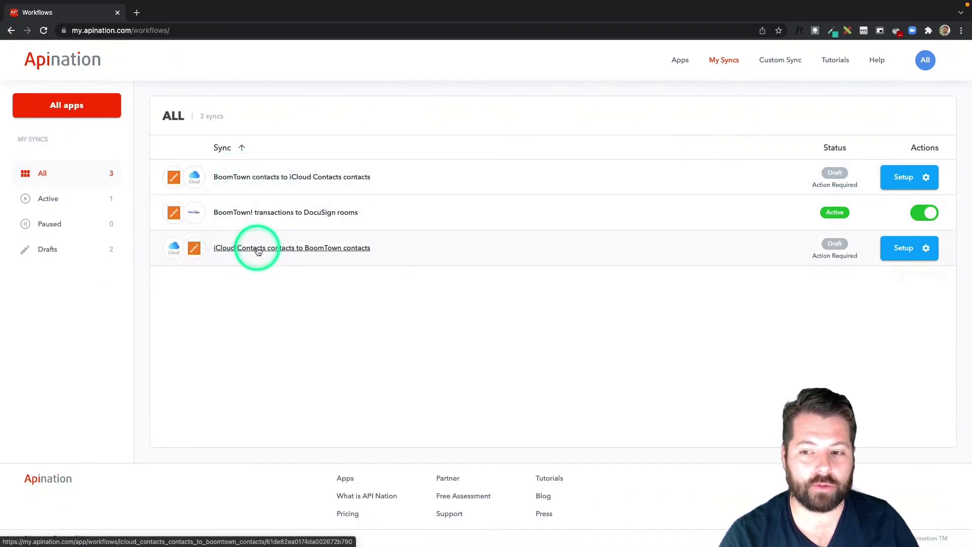
left_click(910, 178)
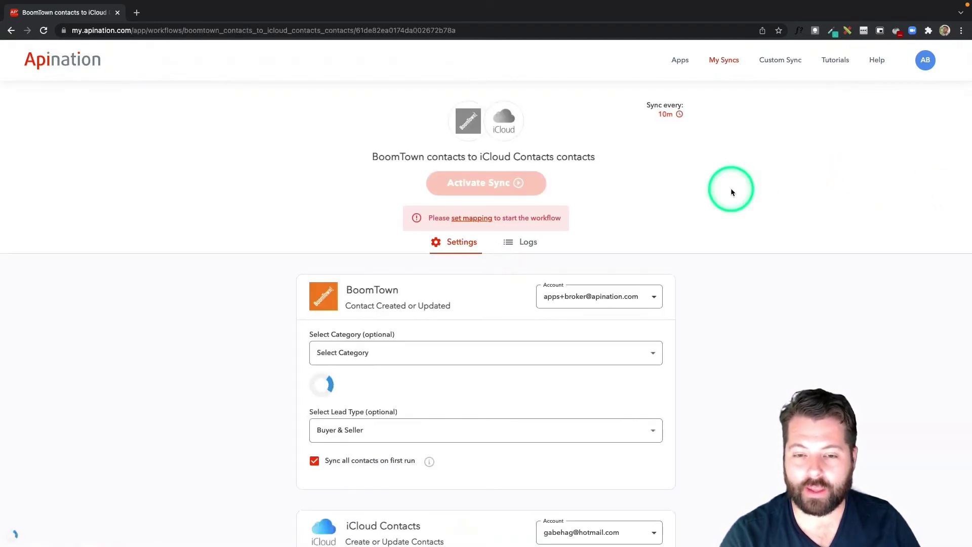
scroll(640, 213, "down", 1)
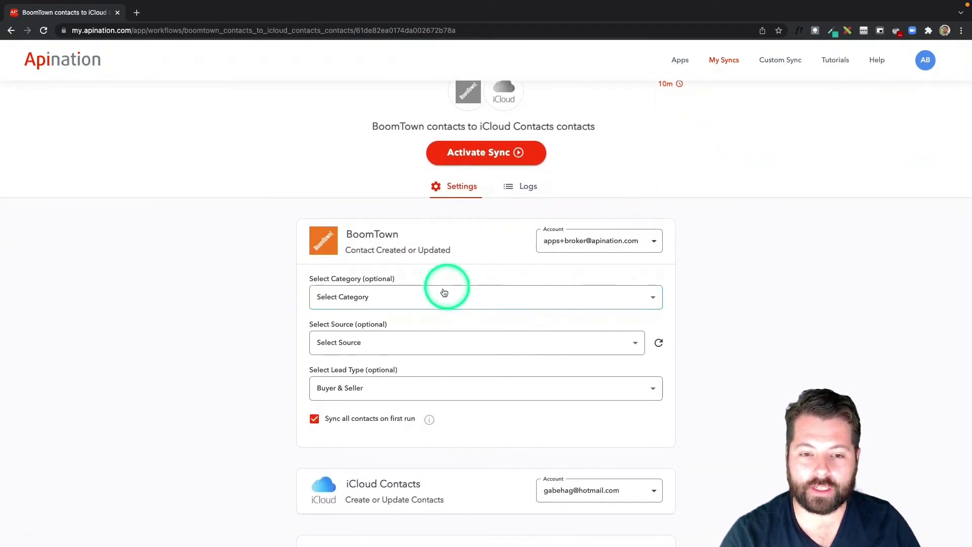
Map BoomTown's Source ID onto the iCloud Notes field.
scroll(414, 302, "down", 1)
scroll(415, 305, "down", 1)
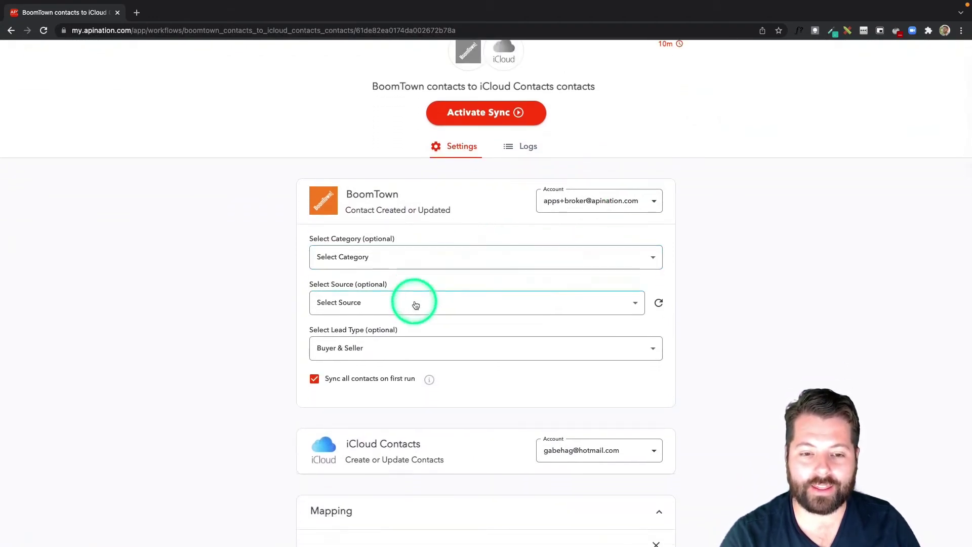
scroll(415, 304, "down", 2)
scroll(415, 305, "down", 1)
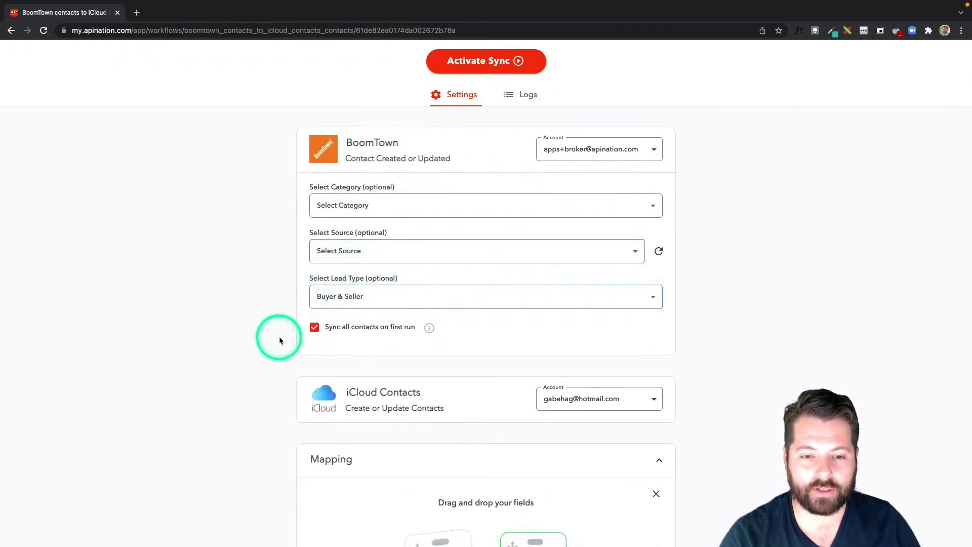
scroll(278, 336, "down", 5)
scroll(279, 339, "down", 5)
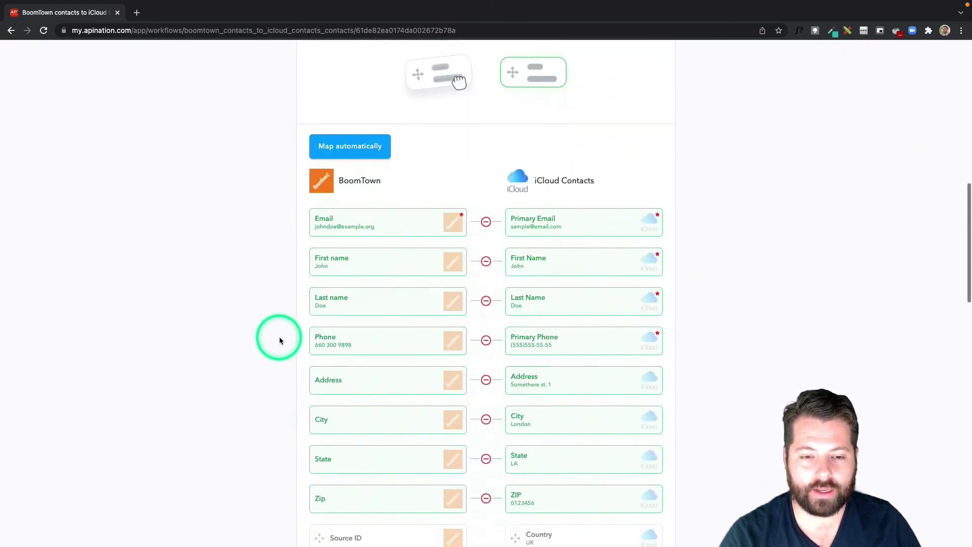
scroll(368, 325, "down", 5)
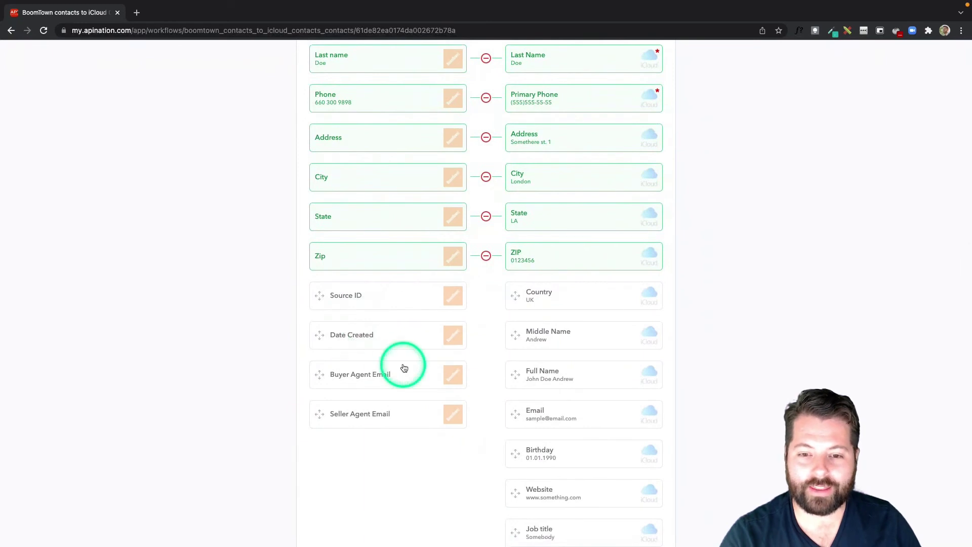
scroll(477, 348, "down", 4)
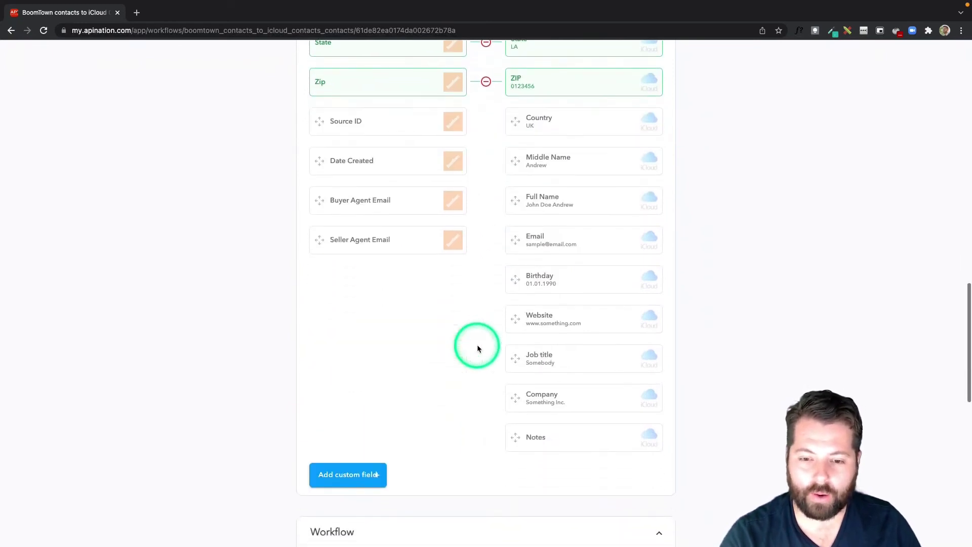
left_click_drag(373, 127, 557, 435)
scroll(506, 363, "up", 15)
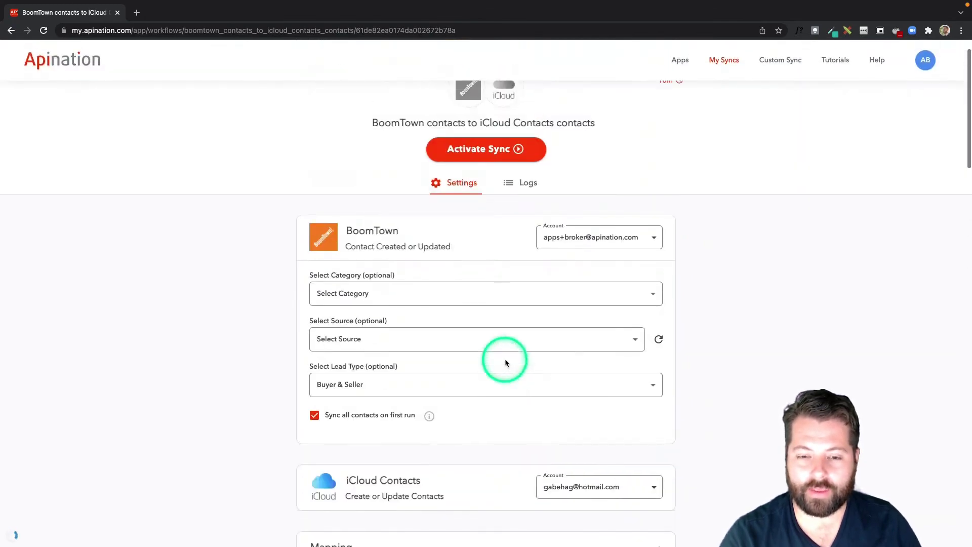
Activate the BoomTown-to-iCloud sync and open Setup for the iCloud-to-BoomTown draft.
left_click(491, 176)
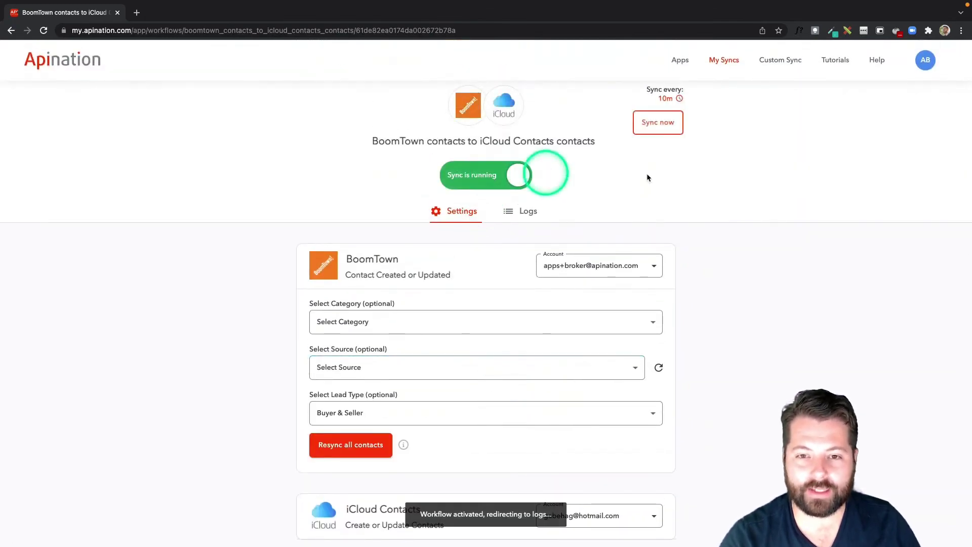
left_click(729, 65)
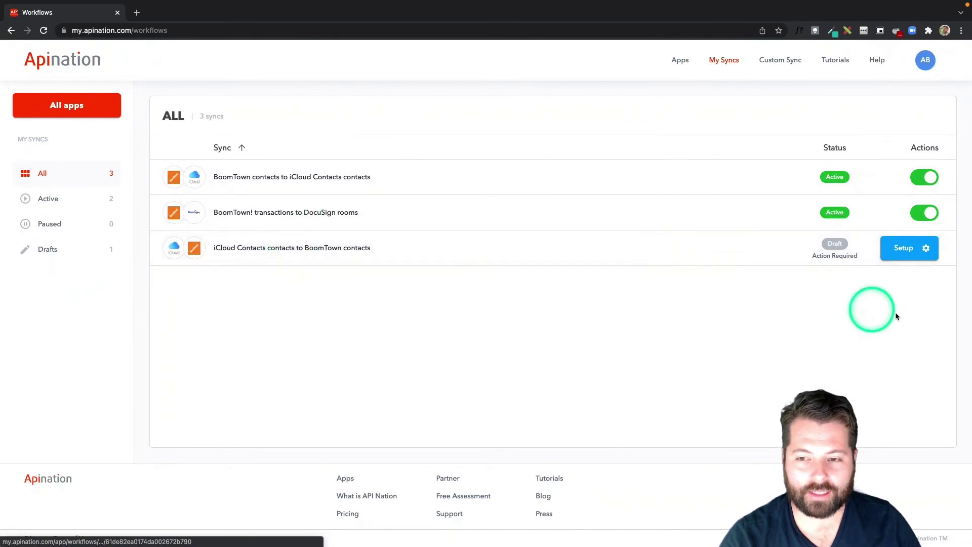
left_click(906, 248)
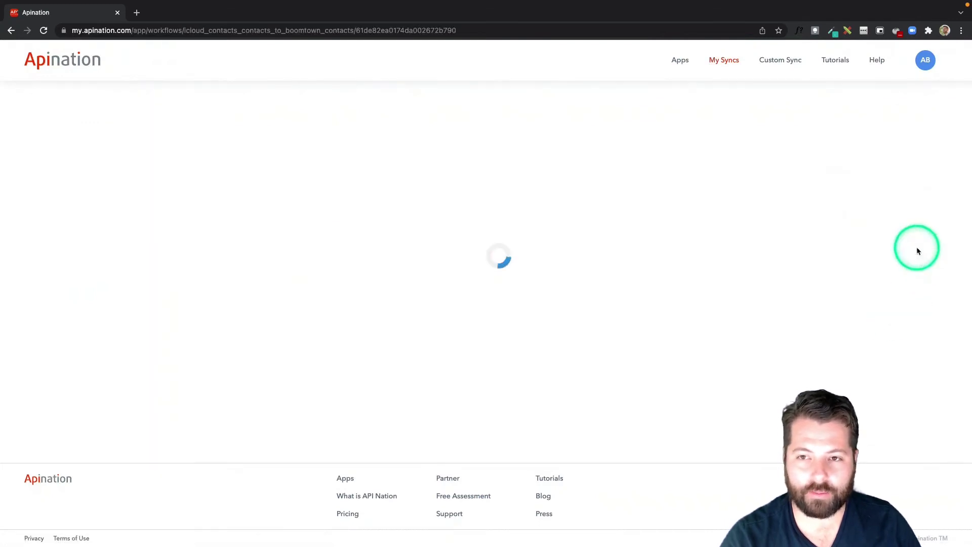
scroll(647, 250, "down", 4)
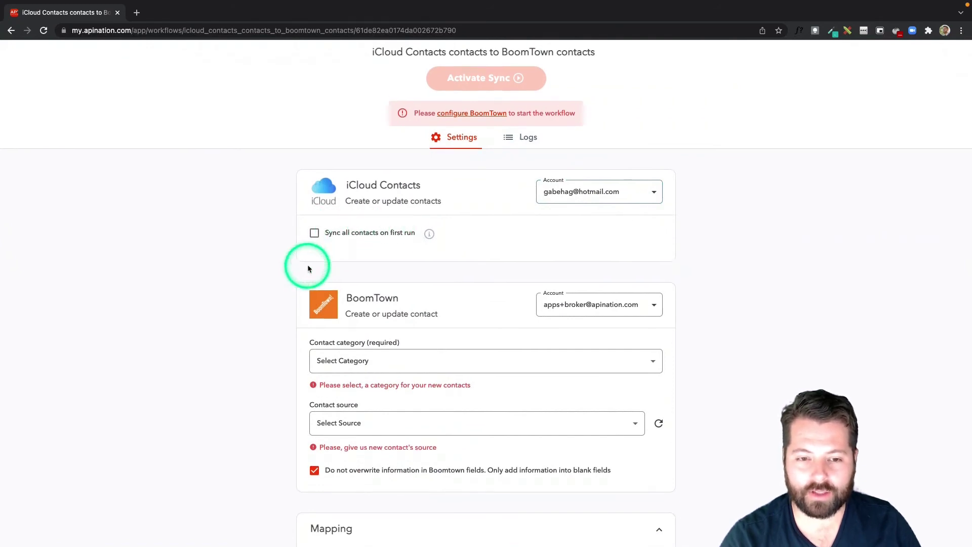
scroll(309, 265, "down", 4)
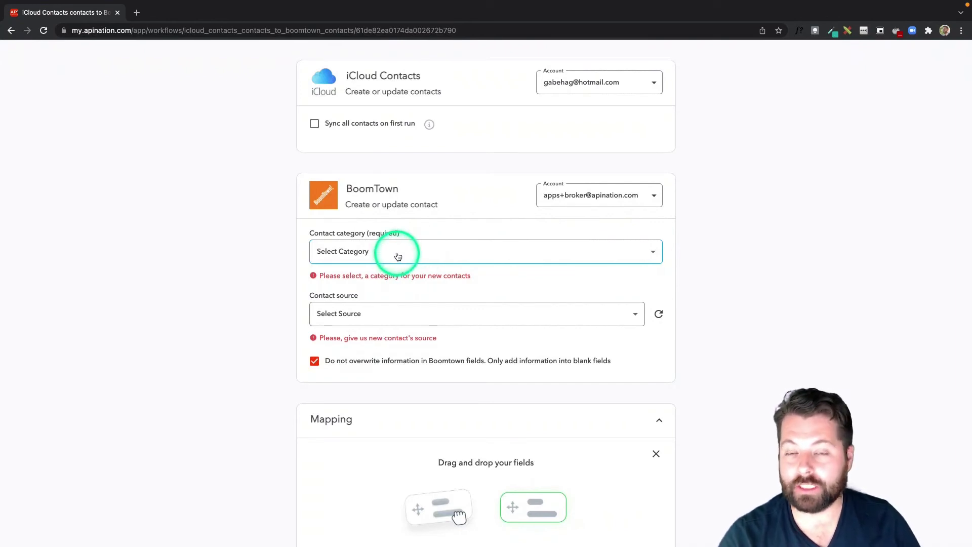
Choose New as the BoomTown contact category and Other as the contact source.
left_click(398, 256)
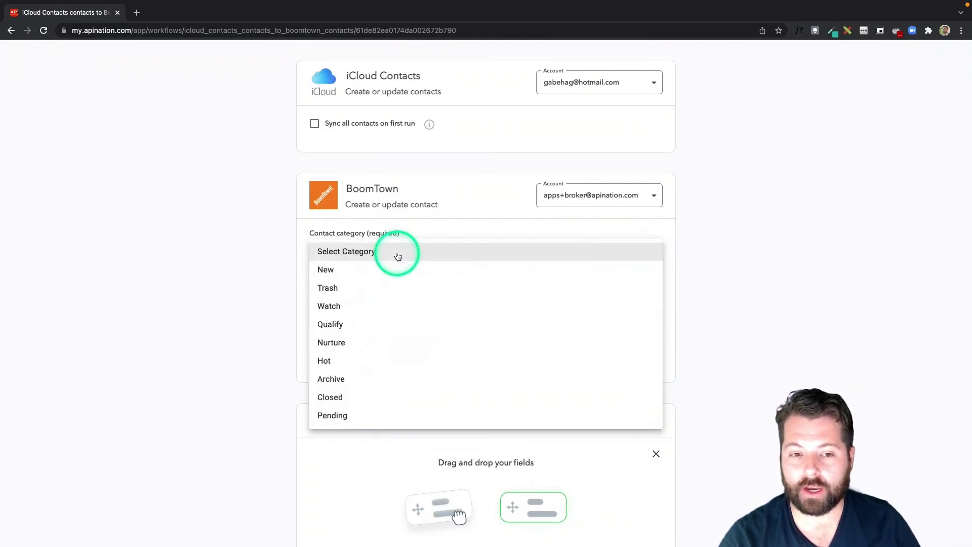
left_click(333, 272)
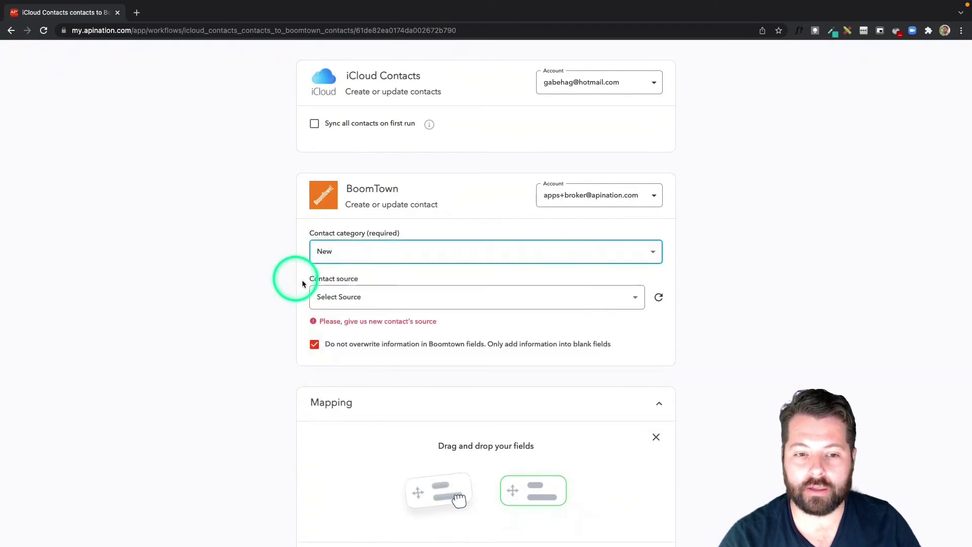
left_click(631, 299)
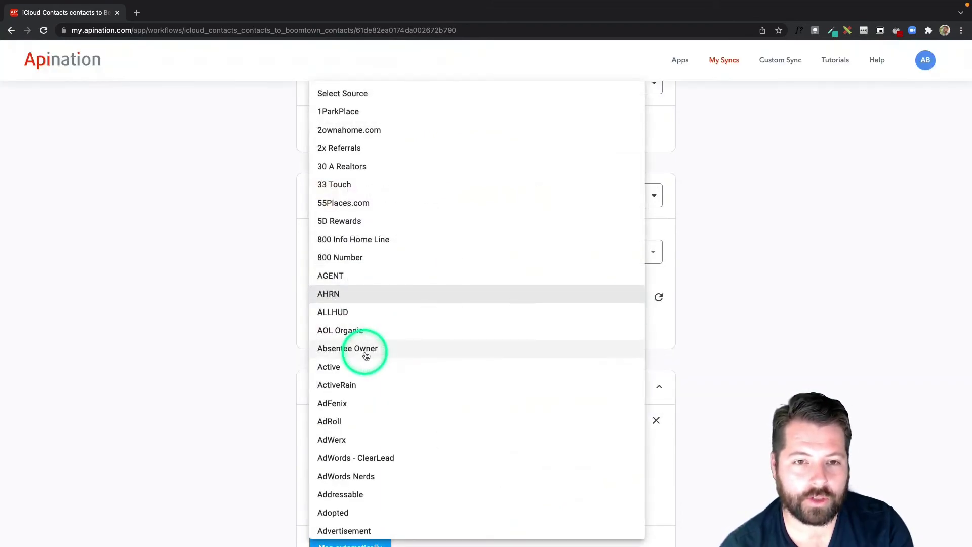
scroll(365, 352, "down", 7)
scroll(365, 355, "down", 15)
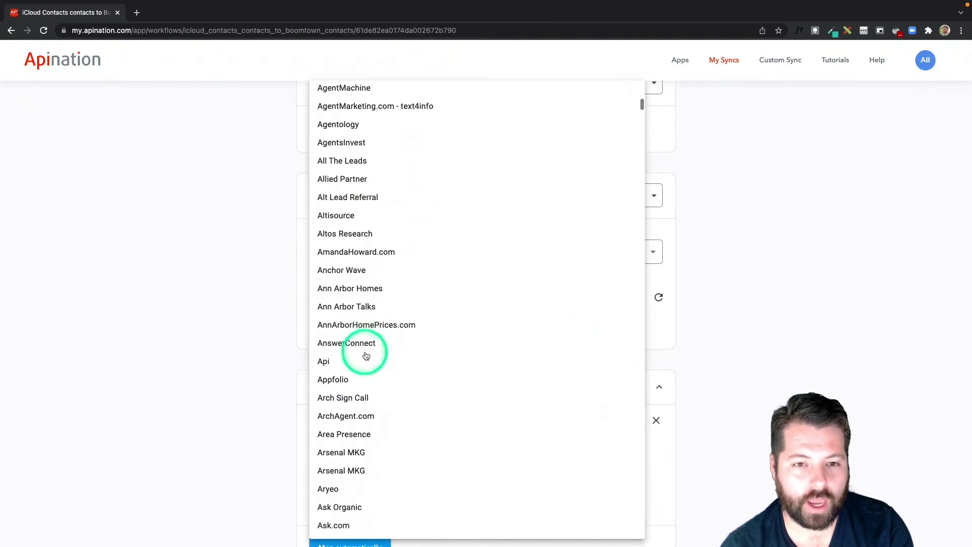
scroll(366, 356, "down", 20)
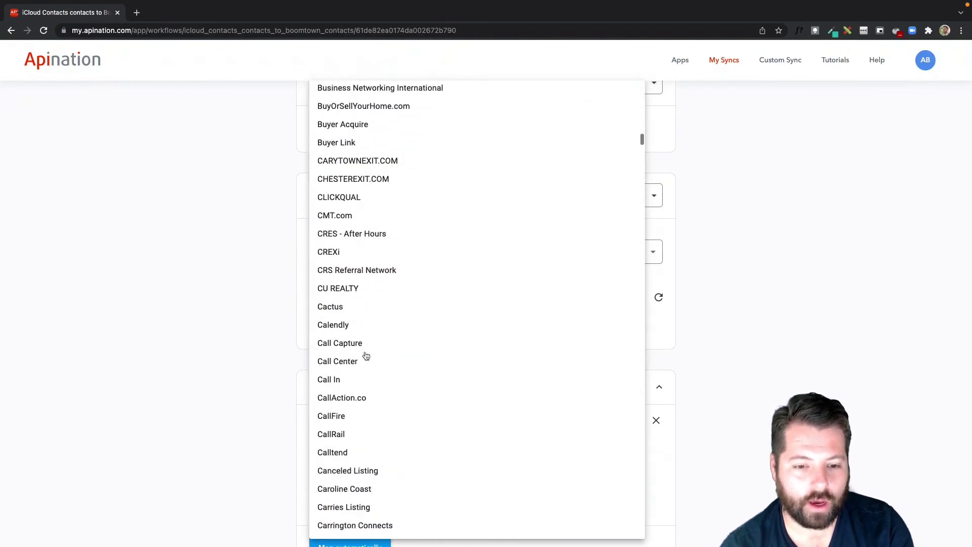
scroll(366, 356, "down", 20)
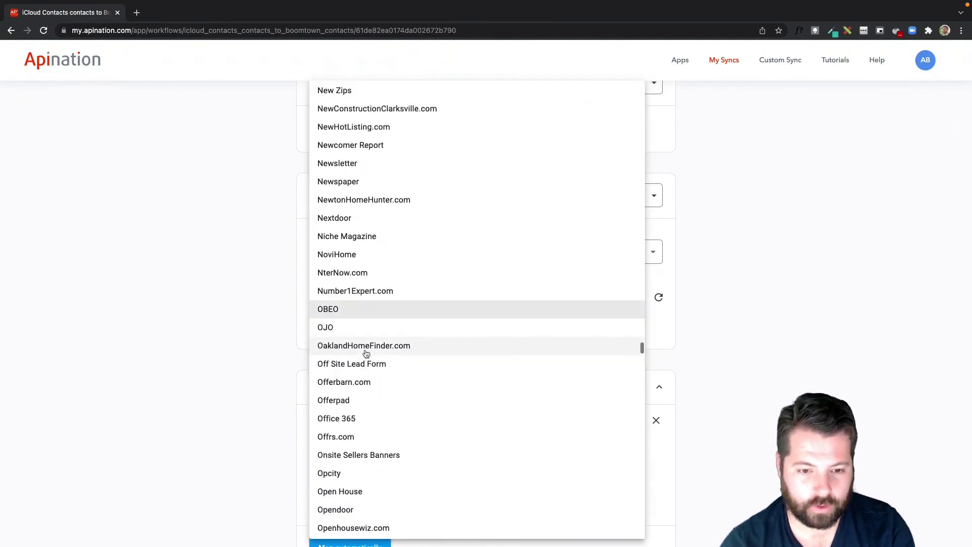
left_click(351, 455)
scroll(352, 464, "down", 3)
left_click(357, 391)
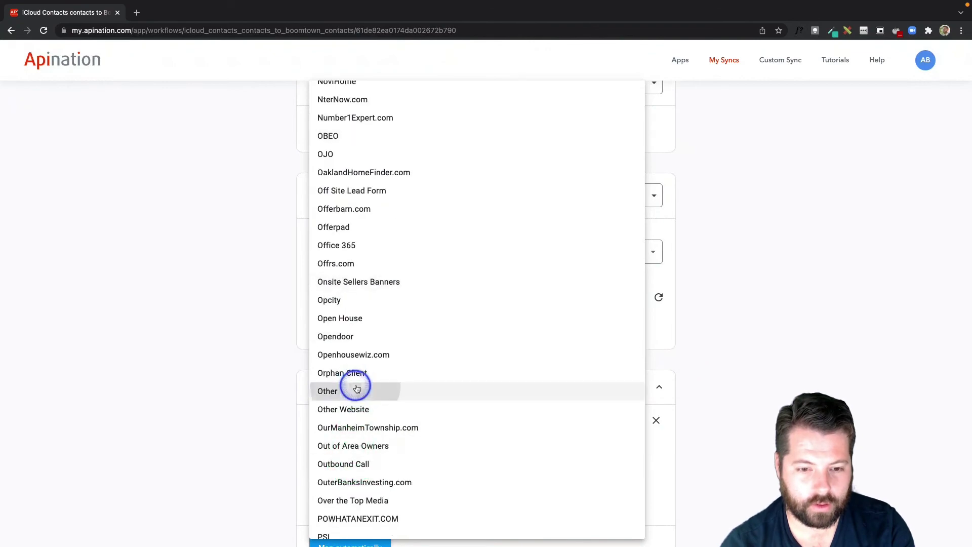
scroll(737, 338, "down", 8)
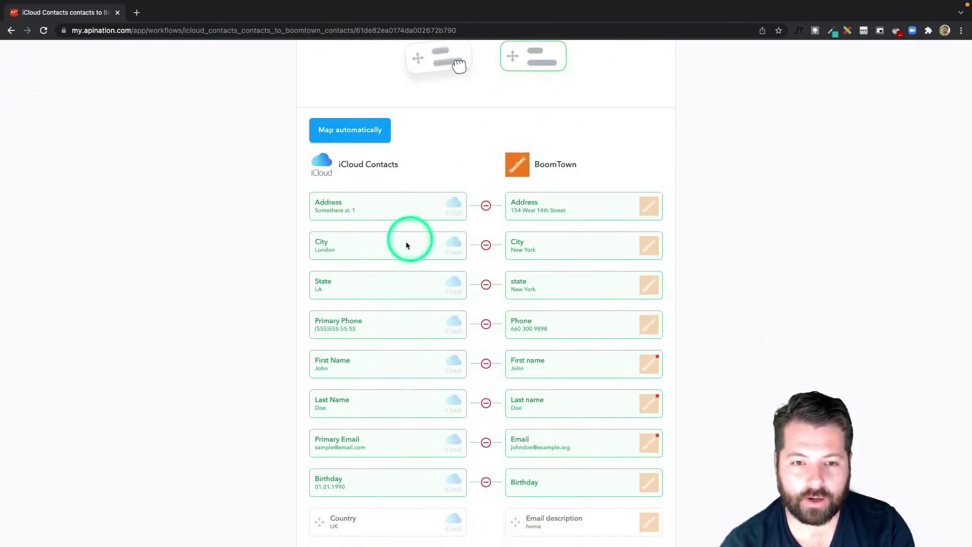
Map iCloud Notes to BoomTown Note and iCloud ZIP to Zip Code.
scroll(475, 346, "down", 7)
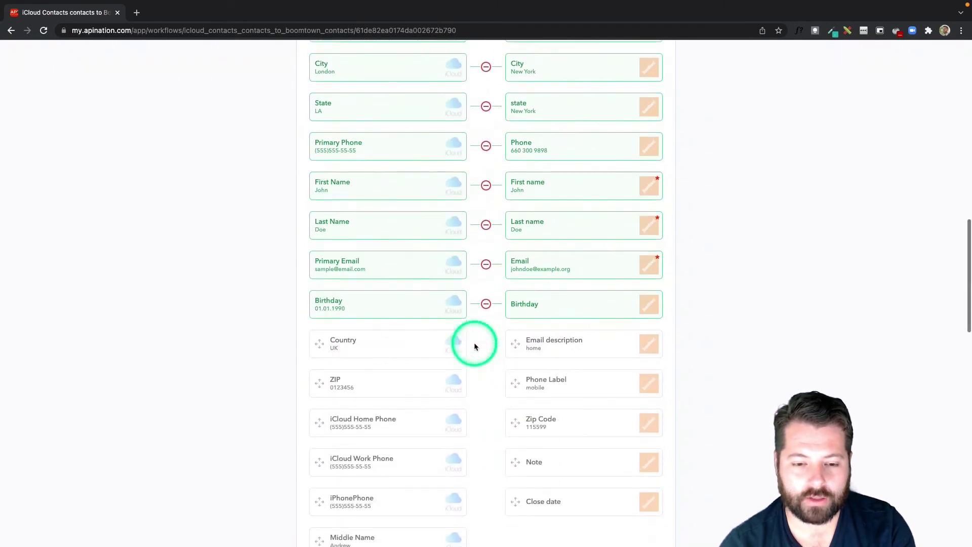
scroll(438, 400, "down", 3)
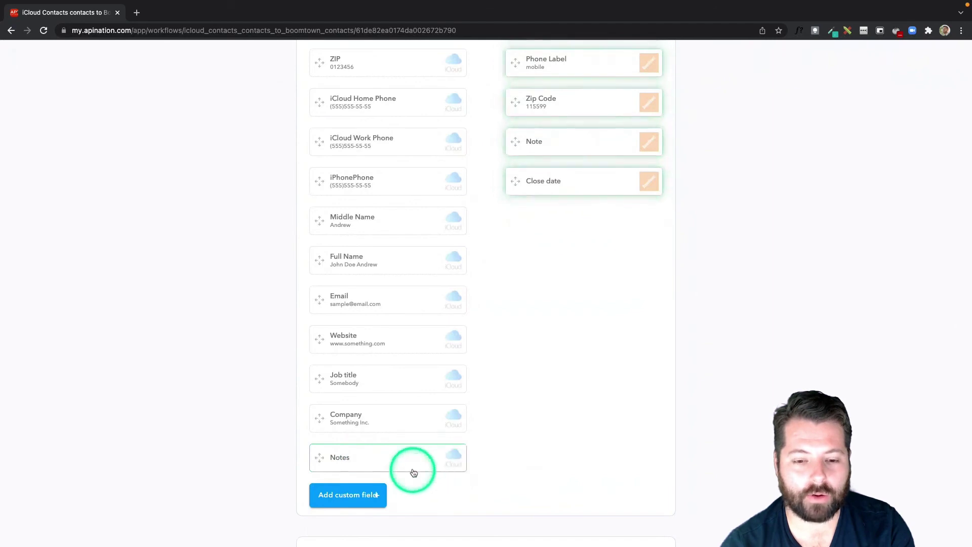
left_click_drag(489, 403, 553, 147)
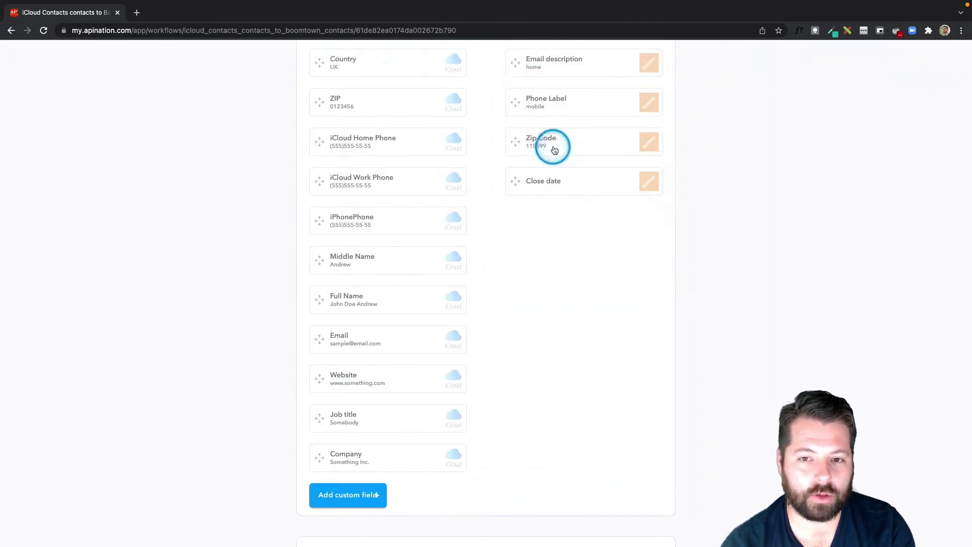
scroll(524, 335, "up", 4)
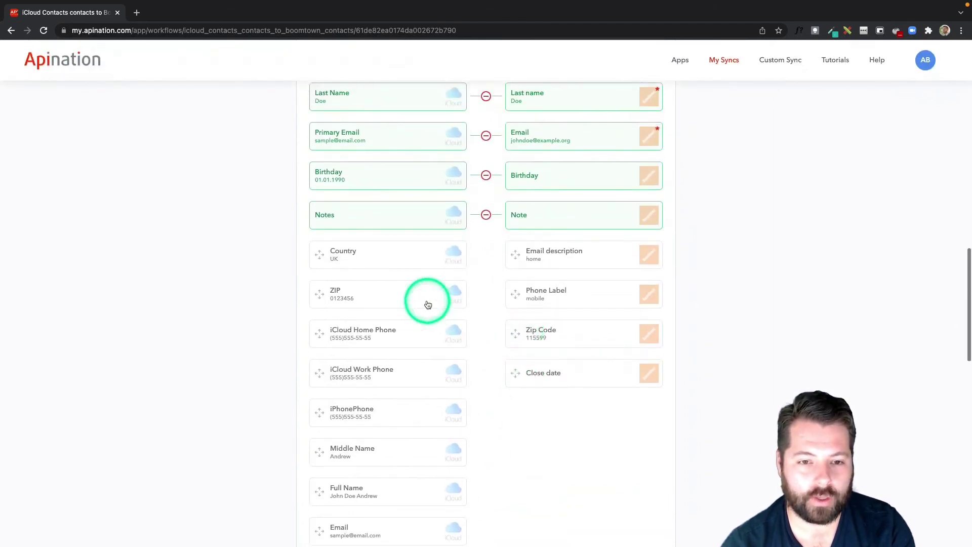
left_click_drag(426, 301, 544, 335)
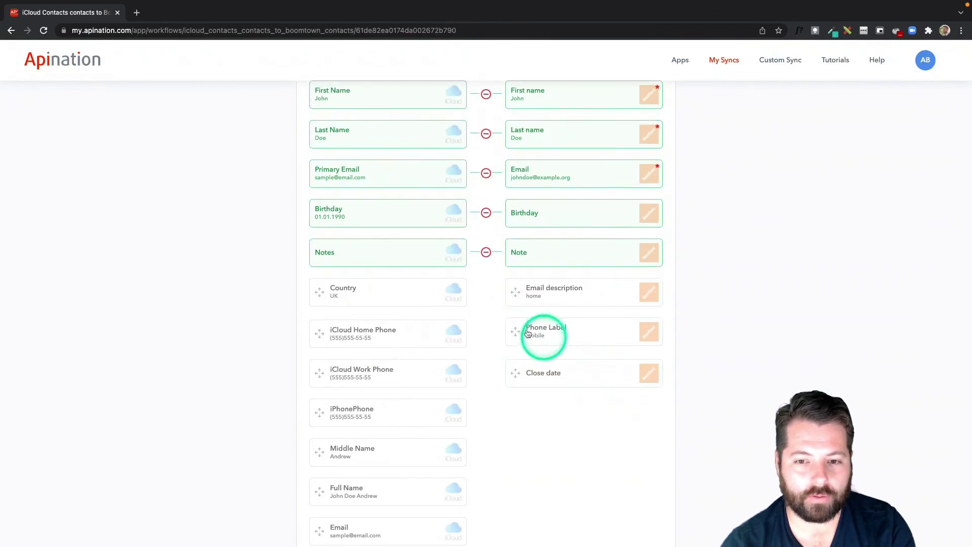
Activate the iCloud Contacts to BoomTown sync, check its logs, and return to My Syncs.
scroll(504, 303, "up", 15)
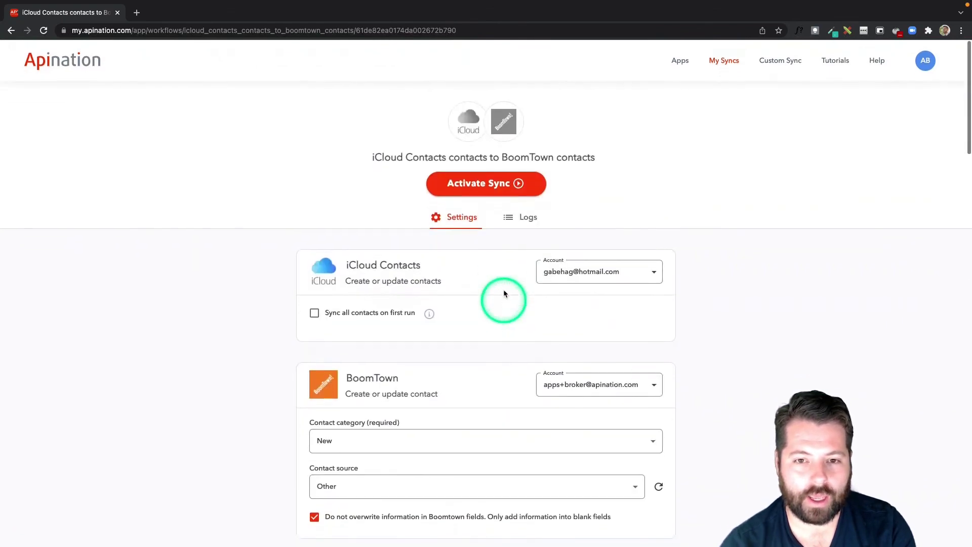
left_click(489, 185)
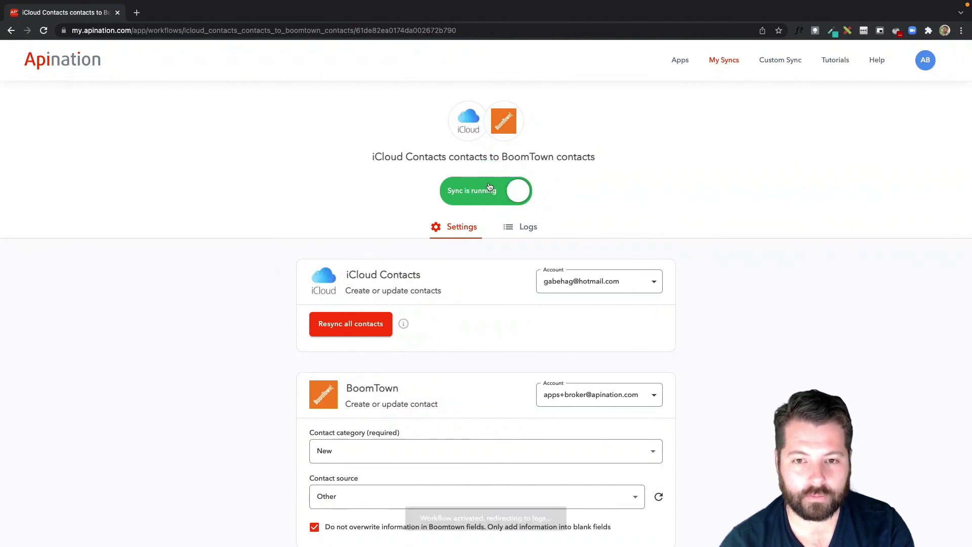
left_click(551, 247)
left_click(714, 67)
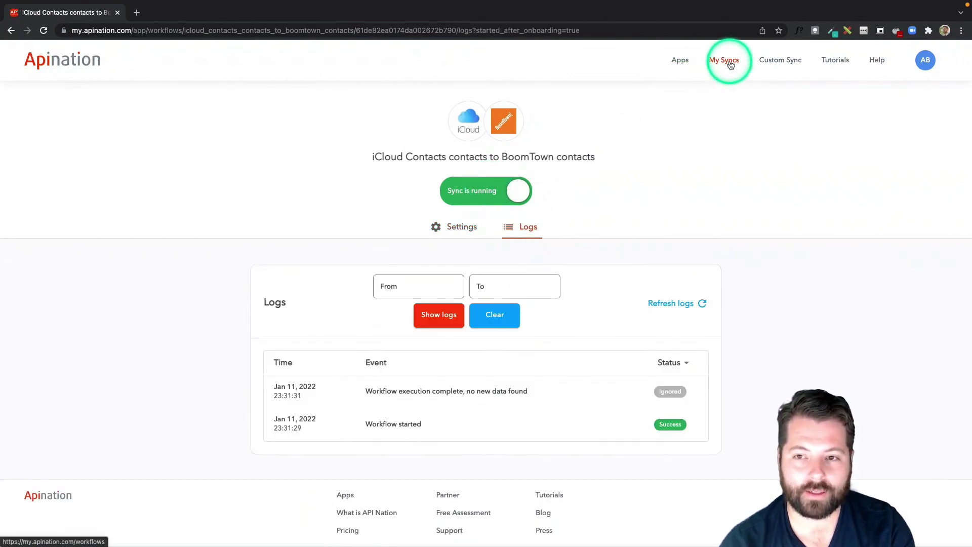